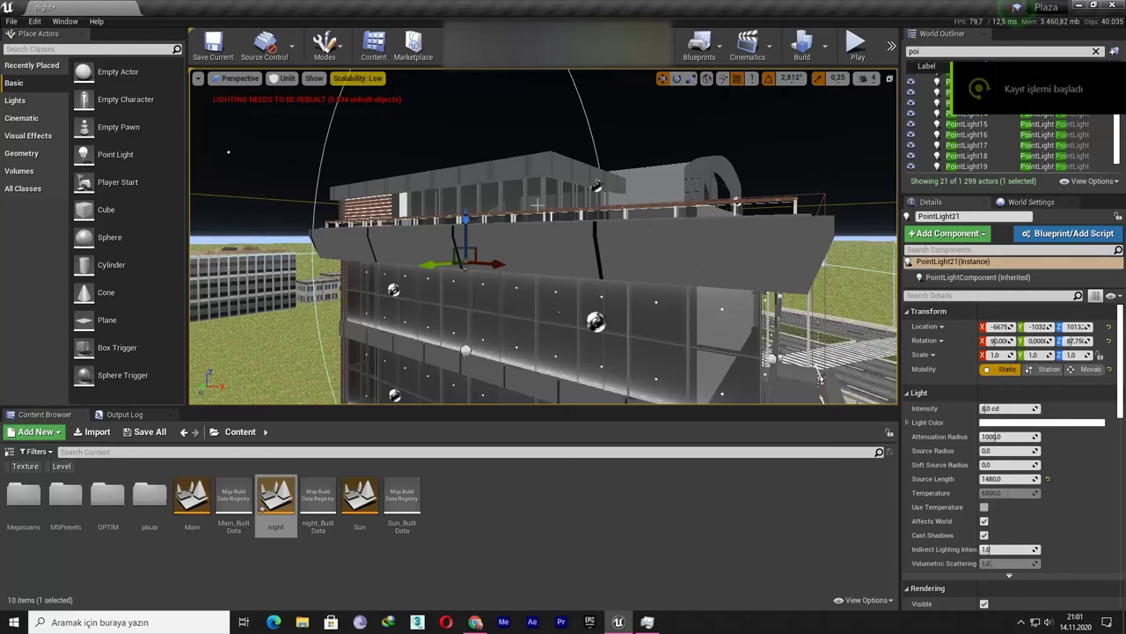
Inspect the lit facade, selecting curtain wall panels and the point lights PointLight3 and PointLight2.
{"action": "right_click_drag", "start_coordinate": [661, 281], "coordinate": [660, 281]}
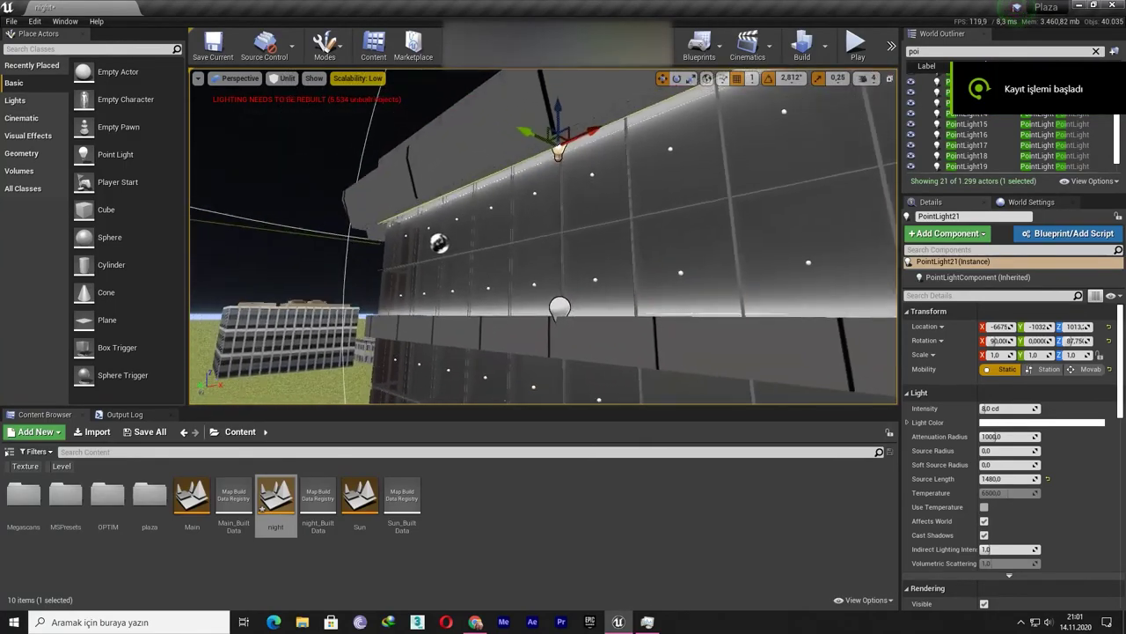
{"action": "right_click_drag", "start_coordinate": [556, 284], "coordinate": [555, 284]}
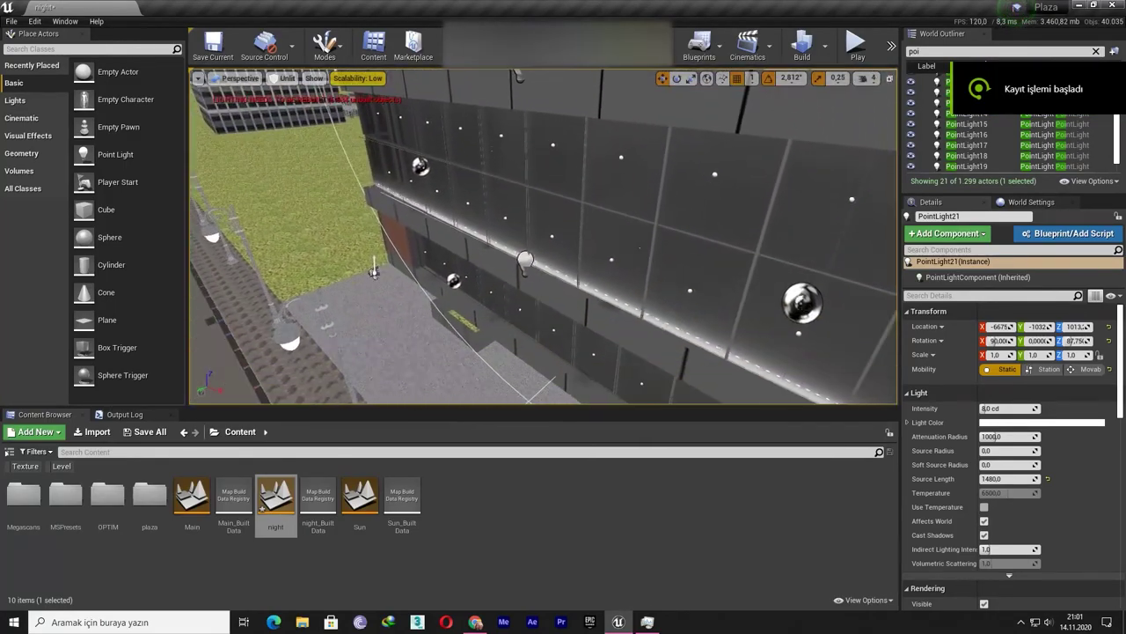
{"action": "left_click", "coordinate": [541, 267]}
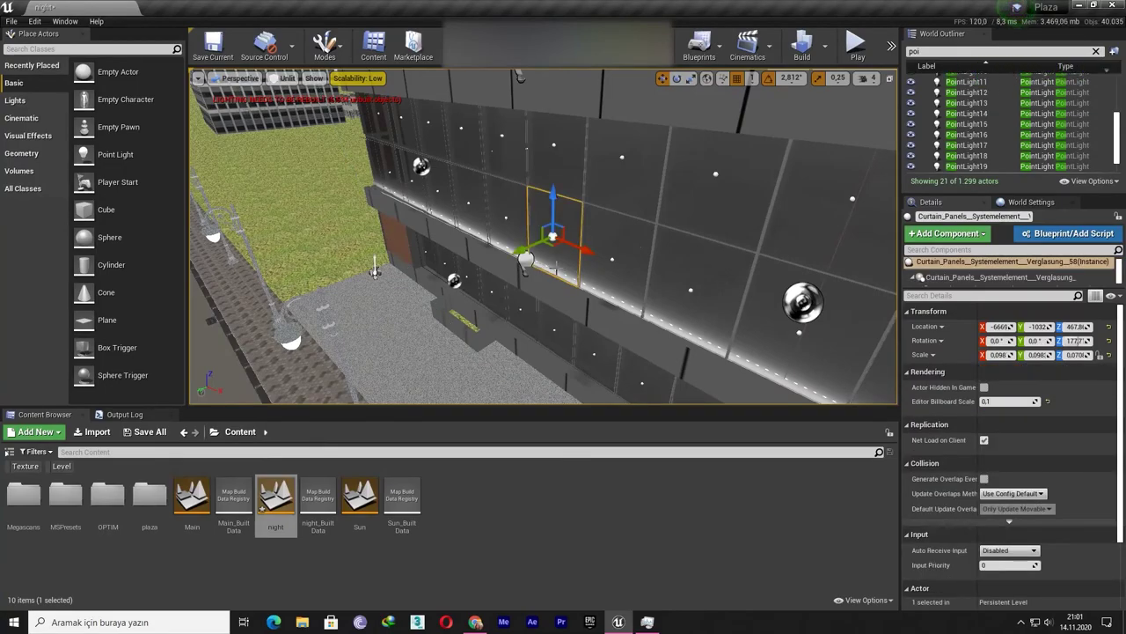
{"action": "left_click", "coordinate": [532, 263]}
{"action": "right_click_drag", "start_coordinate": [532, 263], "coordinate": [532, 263]}
{"action": "right_click_drag", "start_coordinate": [469, 240], "coordinate": [469, 240]}
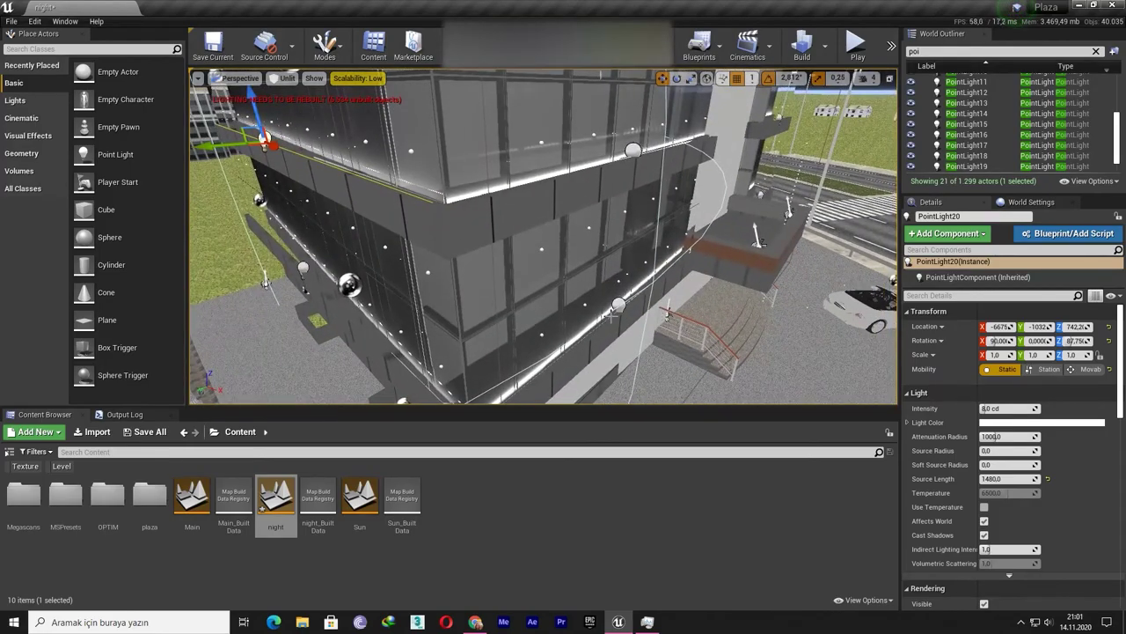
{"action": "left_click", "coordinate": [620, 305]}
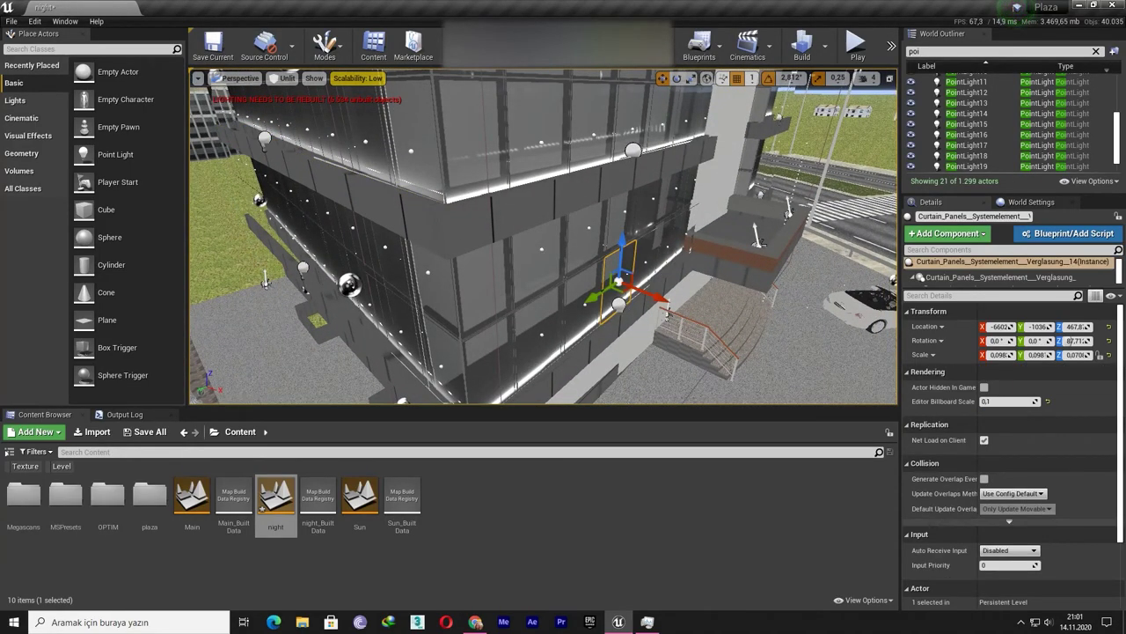
{"action": "left_click", "coordinate": [622, 307]}
{"action": "left_click", "coordinate": [643, 157]}
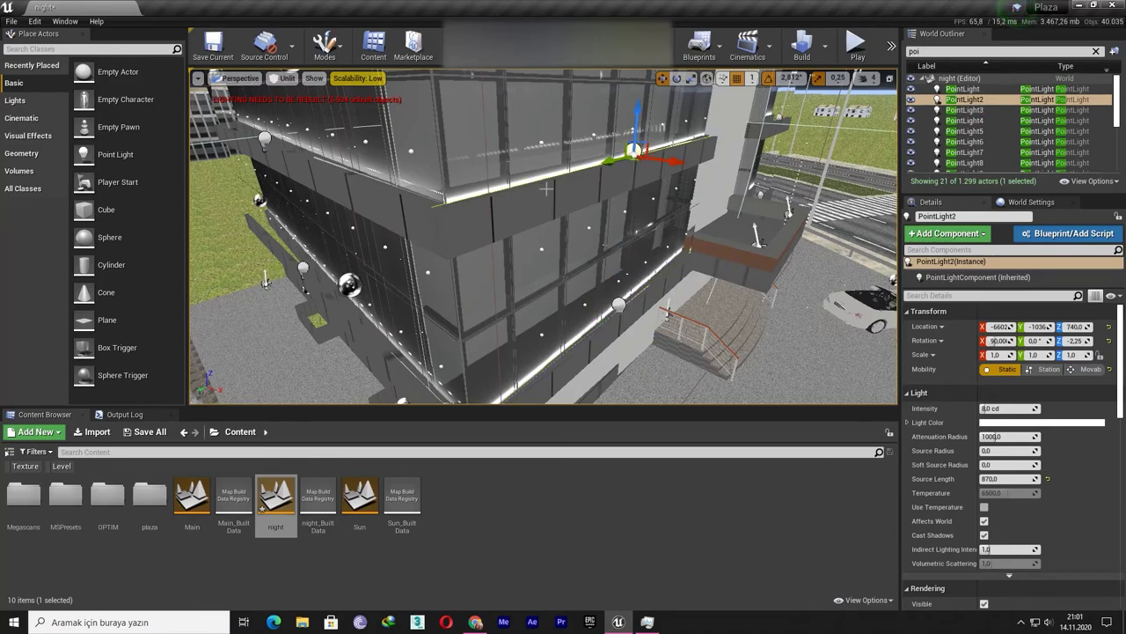
Select PointLight20, then raise the new top-floor strip light slightly.
{"action": "right_click_drag", "start_coordinate": [546, 189], "coordinate": [483, 345]}
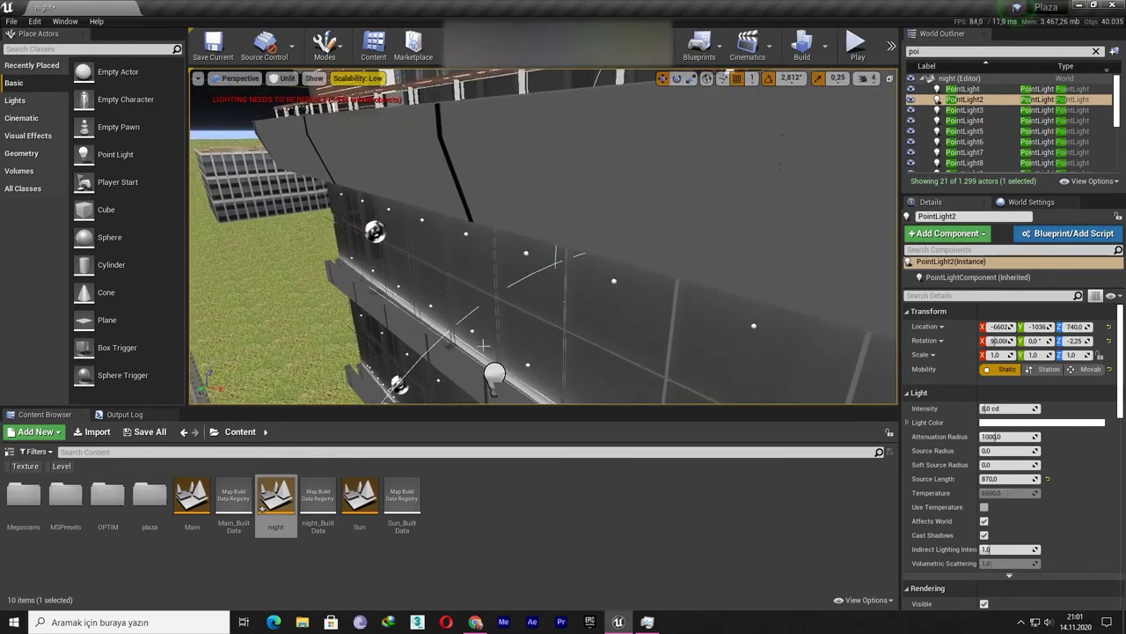
{"action": "left_click", "coordinate": [499, 378]}
{"action": "mouse_move", "coordinate": [500, 379]}
{"action": "left_mouse_down", "text": "alt"}
{"action": "mouse_move", "coordinate": [489, 384]}
{"action": "mouse_move", "coordinate": [479, 331]}
{"action": "mouse_move", "coordinate": [547, 308]}
{"action": "mouse_move", "coordinate": [474, 160]}
{"action": "mouse_move", "coordinate": [528, 229]}
{"action": "left_mouse_up", "text": "alt"}
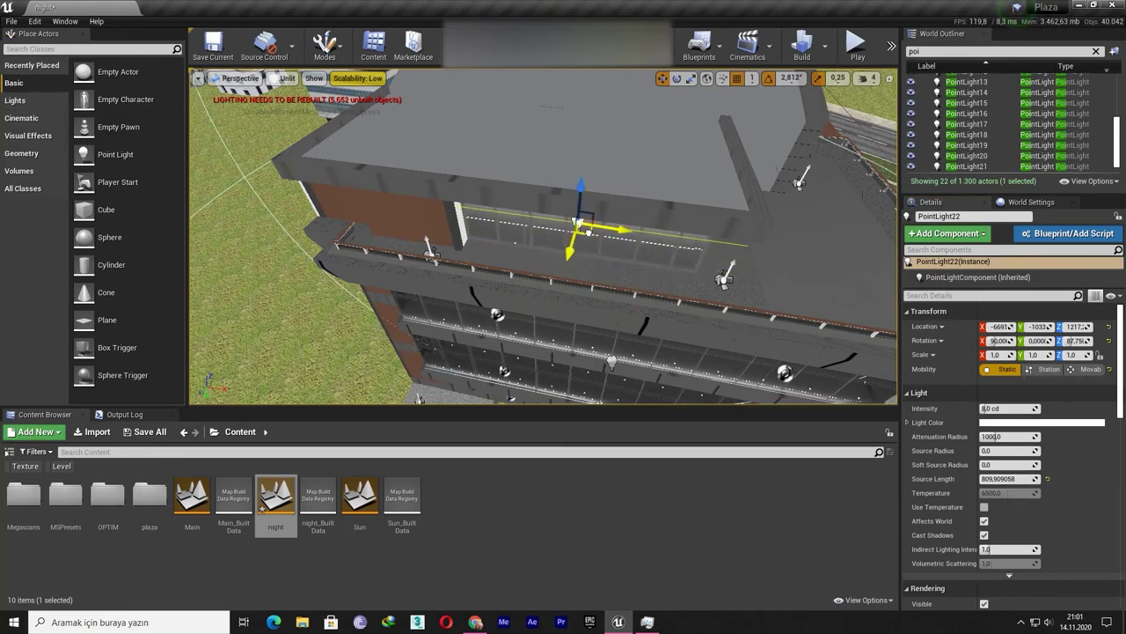
{"action": "mouse_move", "coordinate": [528, 229]}
{"action": "left_mouse_down", "text": "alt"}
{"action": "mouse_move", "coordinate": [545, 194]}
{"action": "mouse_move", "coordinate": [698, 214]}
{"action": "left_mouse_up", "text": "alt"}
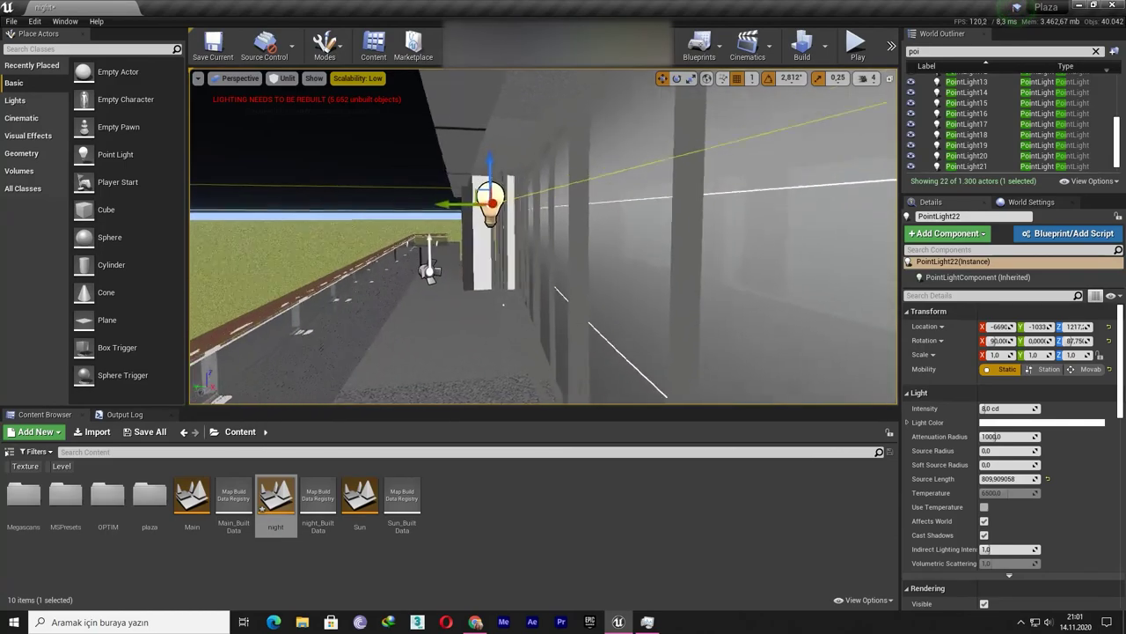
{"action": "mouse_move", "coordinate": [483, 161]}
{"action": "left_mouse_down"}
{"action": "mouse_move", "coordinate": [481, 129]}
{"action": "mouse_move", "coordinate": [610, 223]}
{"action": "mouse_move", "coordinate": [384, 402]}
{"action": "mouse_move", "coordinate": [546, 247]}
{"action": "left_mouse_up"}
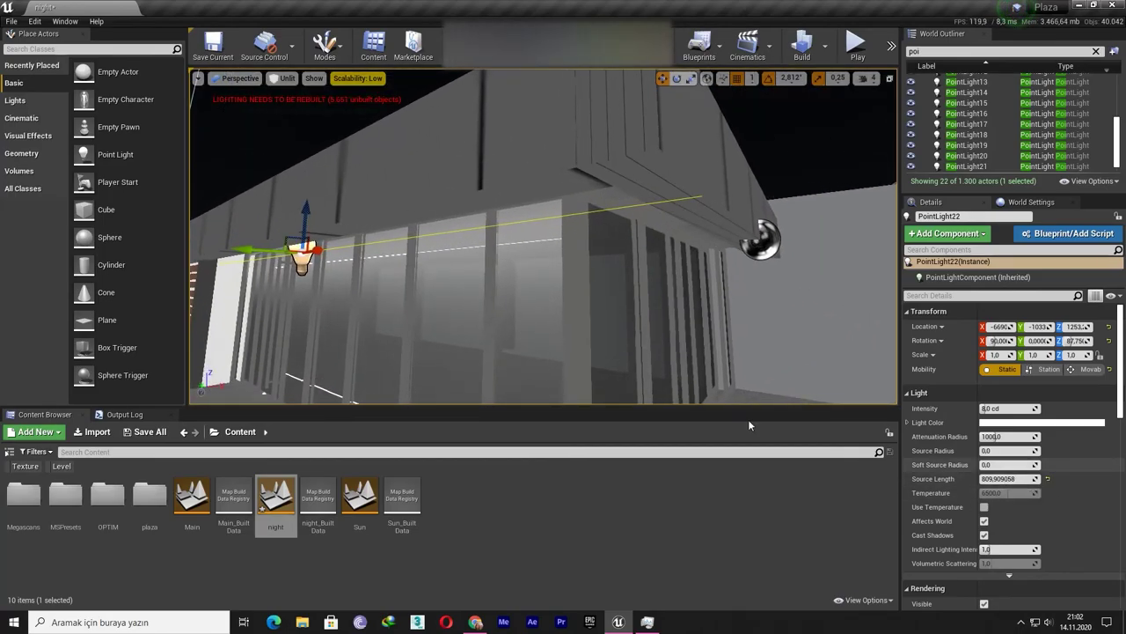
{"action": "mouse_move", "coordinate": [725, 277]}
{"action": "left_mouse_down", "text": "alt"}
{"action": "mouse_move", "coordinate": [669, 281]}
{"action": "mouse_move", "coordinate": [785, 276]}
{"action": "left_mouse_up", "text": "alt"}
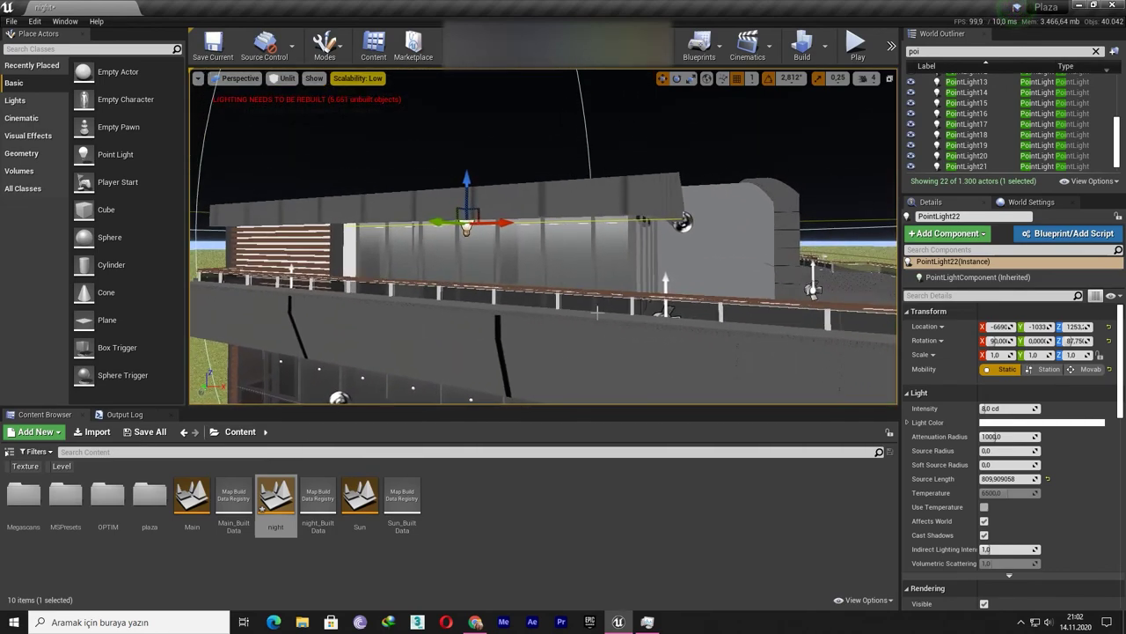
Set the new strip light's Source Length to 680.
{"action": "left_click", "coordinate": [1014, 479]}
{"action": "type", "text": "700"}
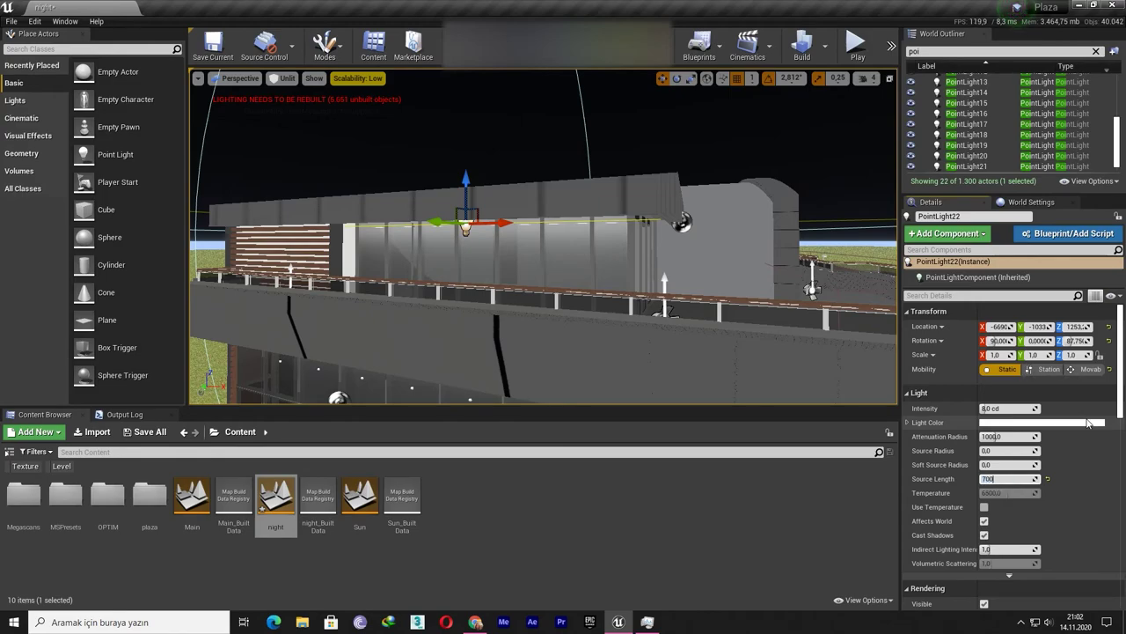
{"action": "mouse_move", "coordinate": [546, 264]}
{"action": "right_mouse_down"}
{"action": "mouse_move", "coordinate": [564, 256]}
{"action": "mouse_move", "coordinate": [543, 237]}
{"action": "right_mouse_up"}
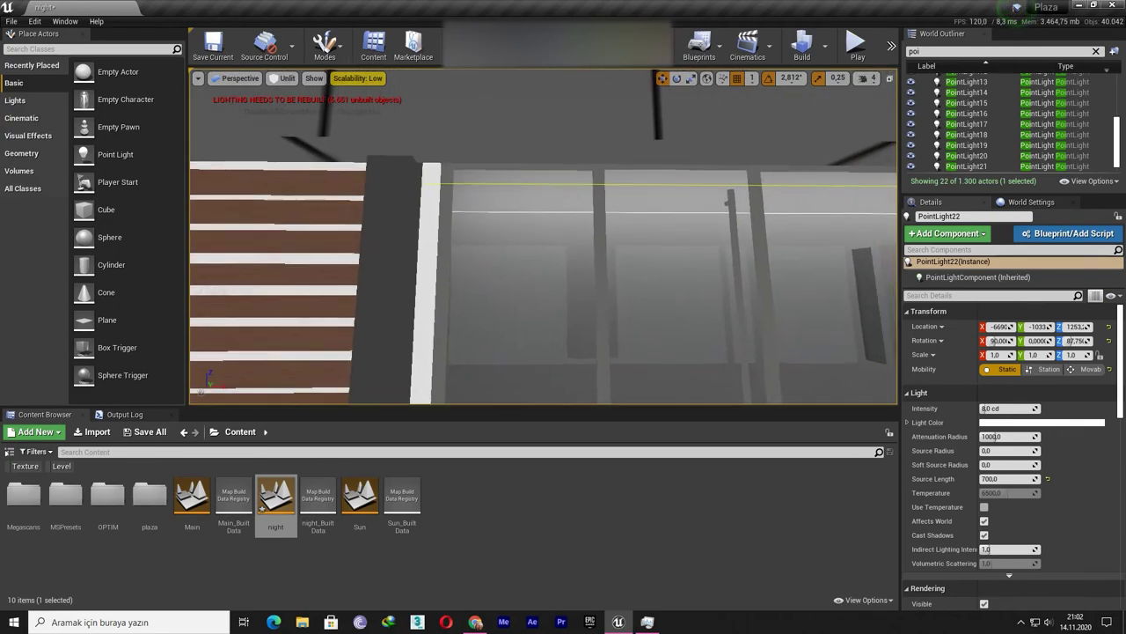
{"action": "right_click_drag", "start_coordinate": [663, 228], "coordinate": [691, 248]}
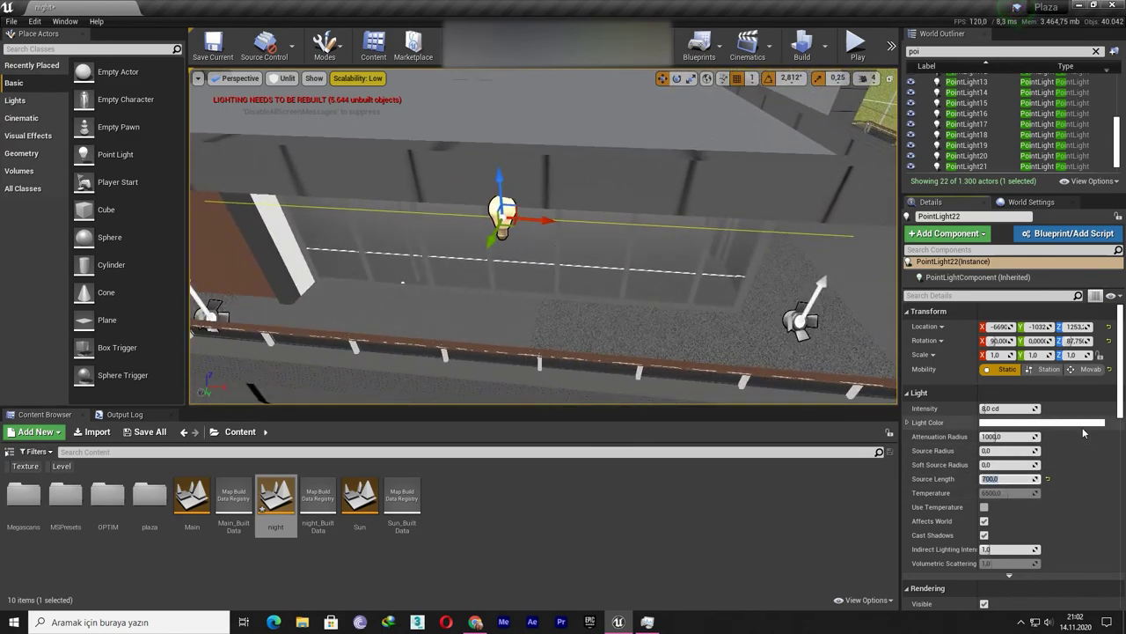
{"action": "type", "text": "680"}
{"action": "key", "text": "Return"}
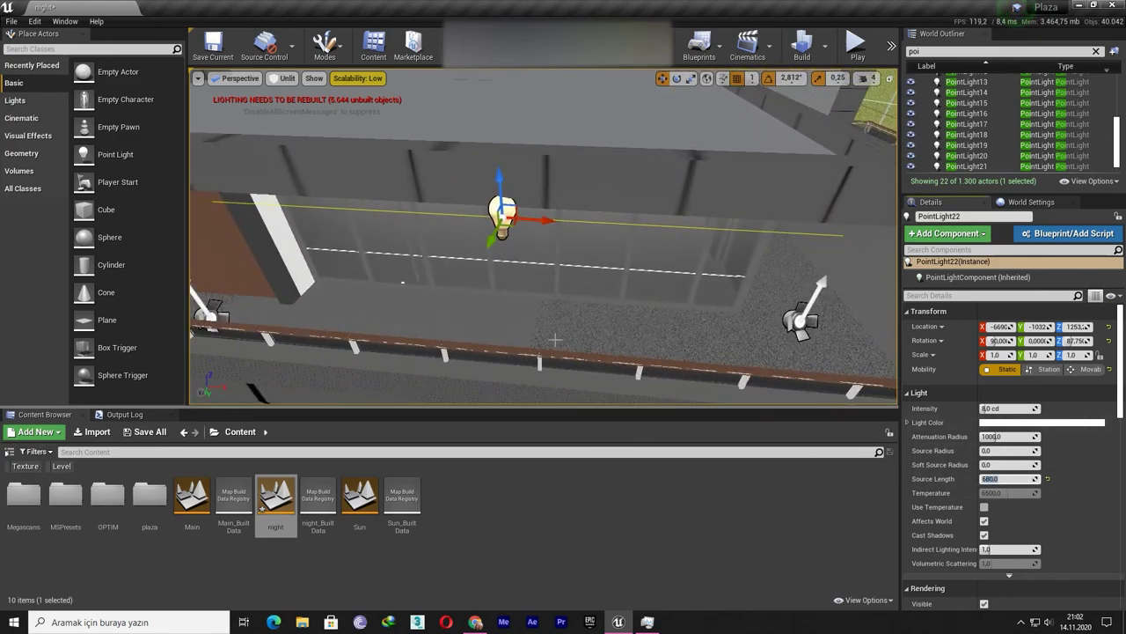
Nudge the strip light slightly higher, settling its height at about 1273.5.
{"action": "right_click_drag", "start_coordinate": [676, 268], "coordinate": [676, 268]}
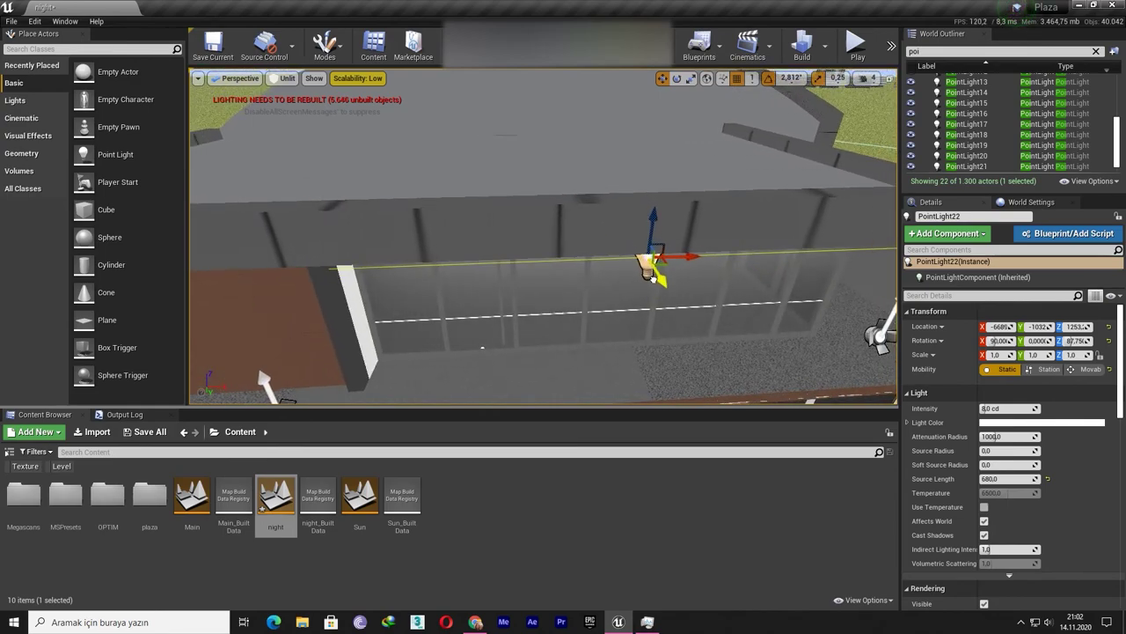
{"action": "right_click_drag", "start_coordinate": [482, 347], "coordinate": [482, 347]}
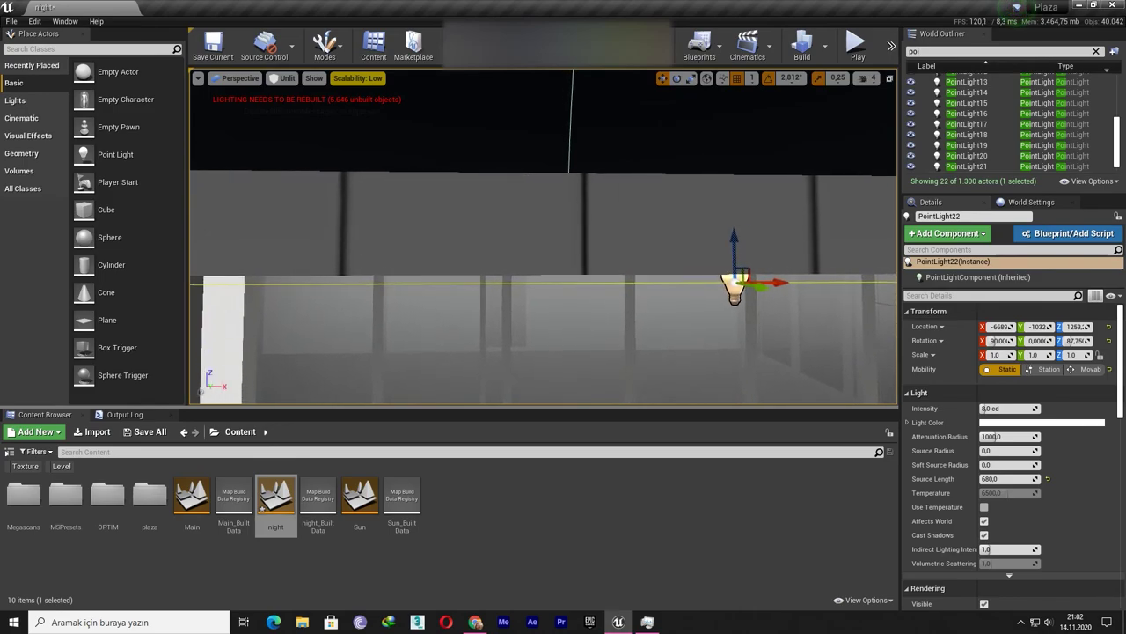
{"action": "right_click_drag", "start_coordinate": [407, 319], "coordinate": [407, 320]}
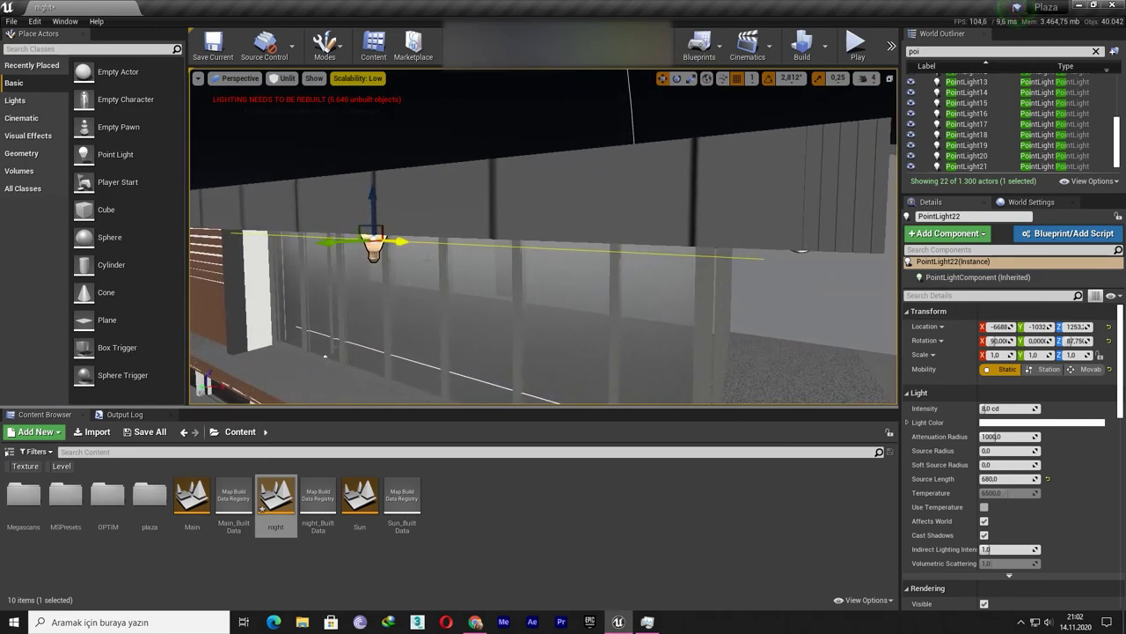
{"action": "right_click_drag", "start_coordinate": [408, 319], "coordinate": [408, 320]}
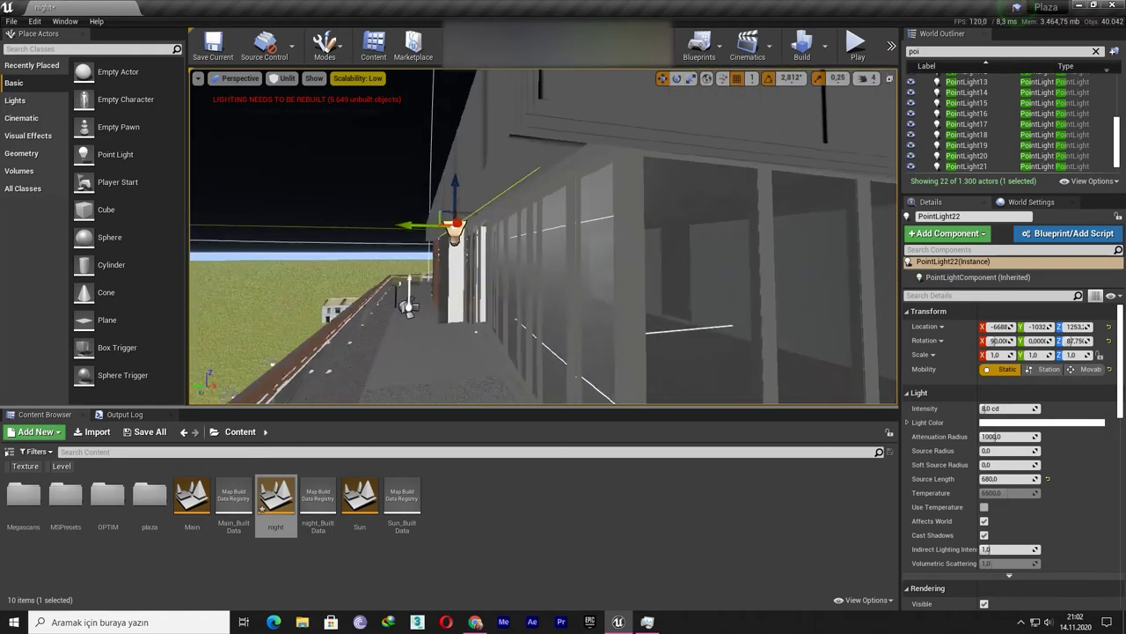
{"action": "right_click_drag", "start_coordinate": [458, 271], "coordinate": [458, 271]}
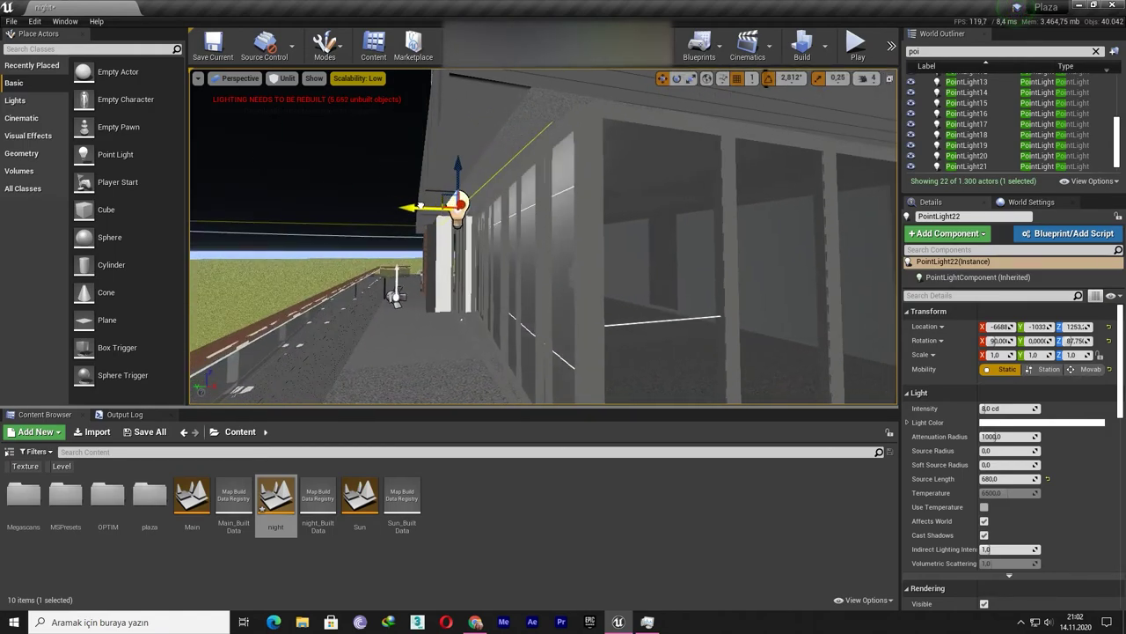
{"action": "left_click_drag", "start_coordinate": [455, 176], "coordinate": [455, 166]}
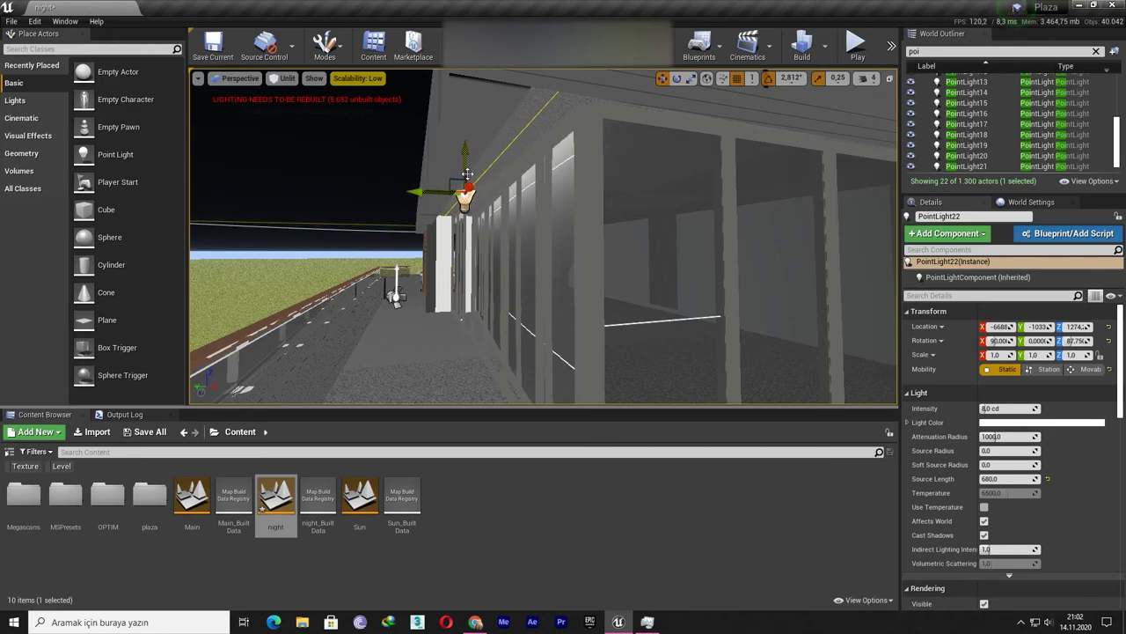
{"action": "left_click_drag", "start_coordinate": [461, 159], "coordinate": [462, 166]}
{"action": "right_click_drag", "start_coordinate": [468, 173], "coordinate": [469, 174]}
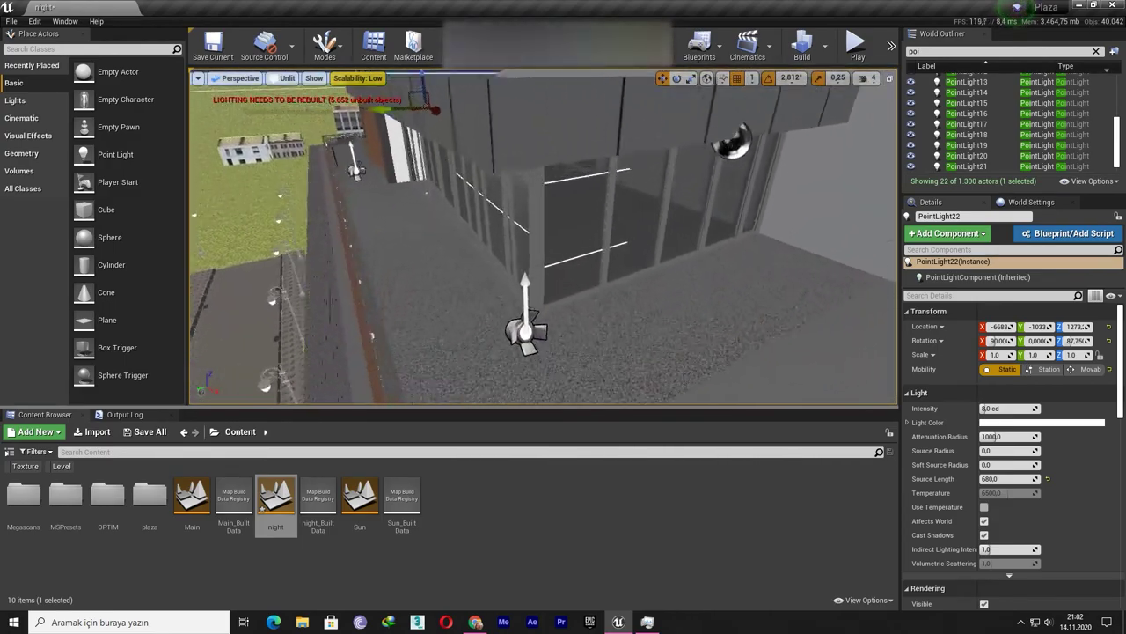
Duplicate the strip light toward the building corner and rotate it to follow the side wall.
{"action": "right_click_drag", "start_coordinate": [423, 255], "coordinate": [424, 255]}
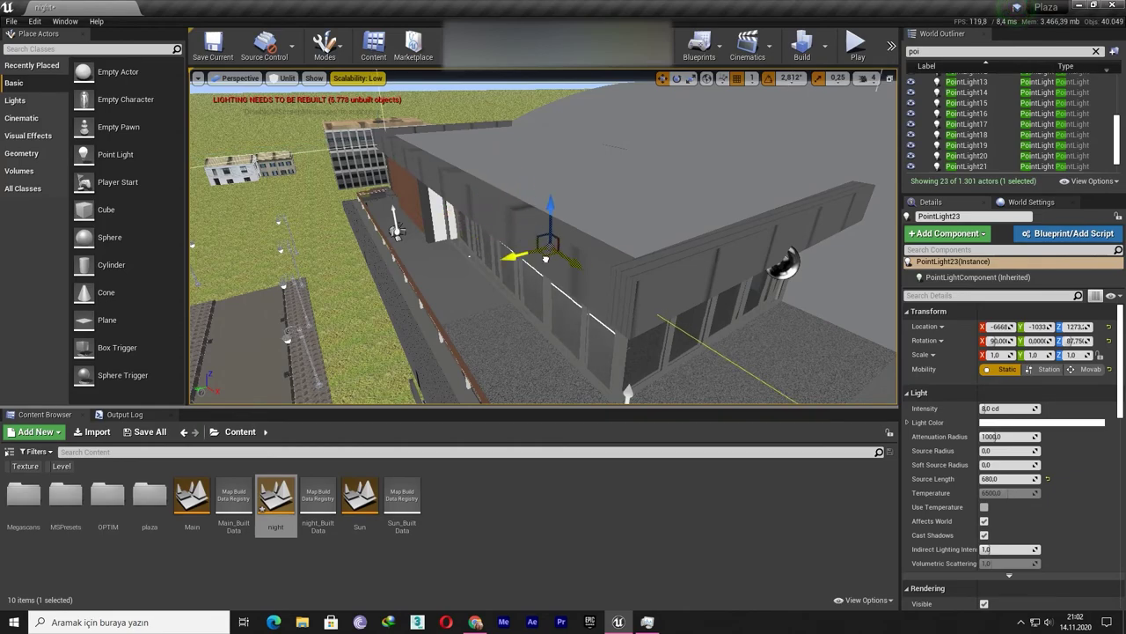
{"action": "left_click_drag", "start_coordinate": [546, 258], "coordinate": [712, 355]}
{"action": "key", "text": "e"}
{"action": "right_click_drag", "start_coordinate": [616, 313], "coordinate": [594, 318]}
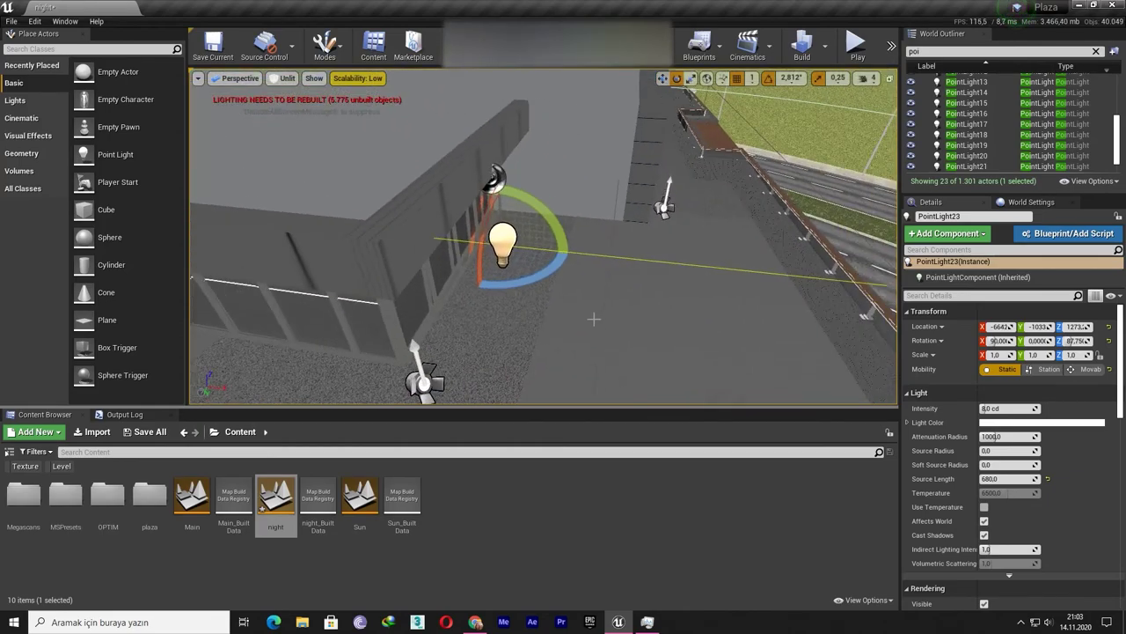
{"action": "left_click_drag", "start_coordinate": [527, 291], "coordinate": [572, 260]}
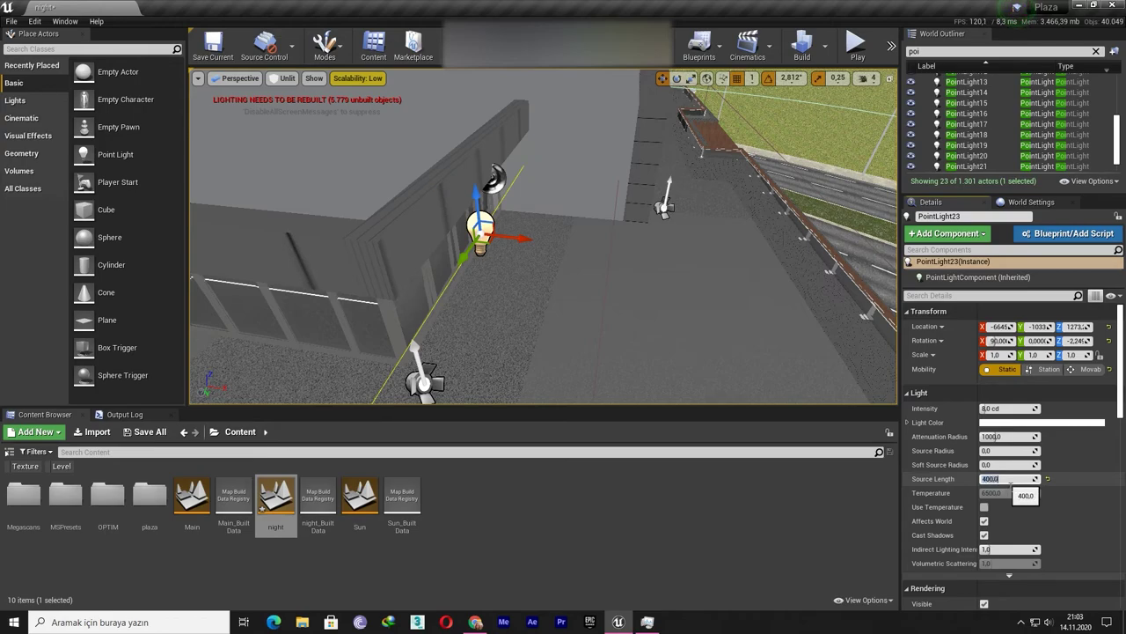
Slide the light left along the glass storefront and lower it under the overhang.
{"action": "right_click_drag", "start_coordinate": [707, 373], "coordinate": [790, 186]}
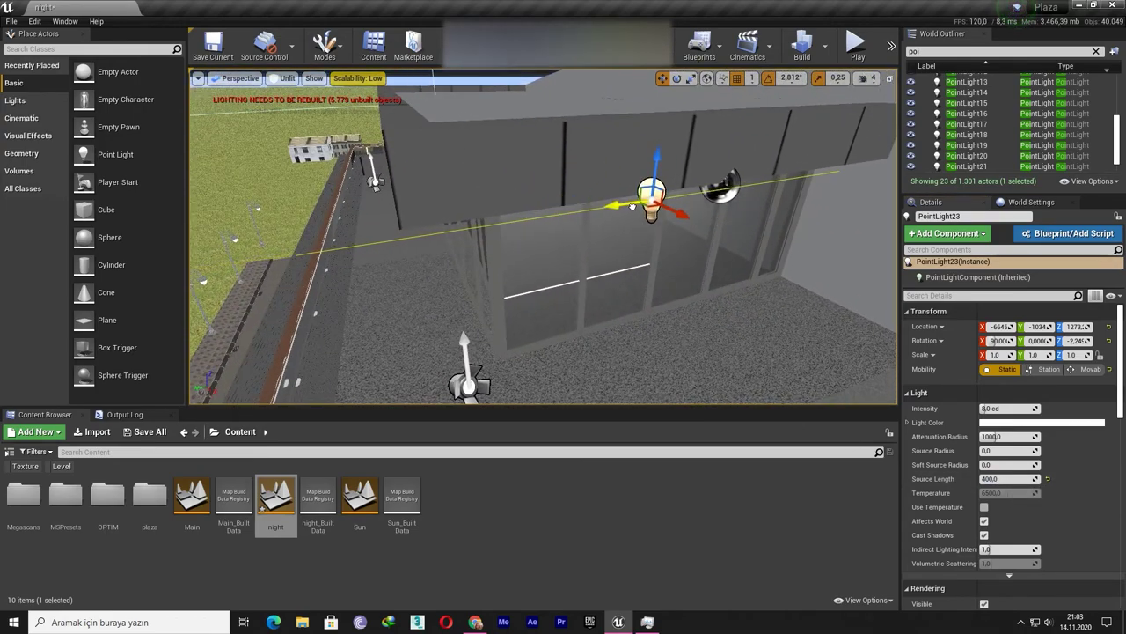
{"action": "left_click_drag", "start_coordinate": [790, 186], "coordinate": [730, 197]}
{"action": "left_click_drag", "start_coordinate": [805, 197], "coordinate": [749, 173]}
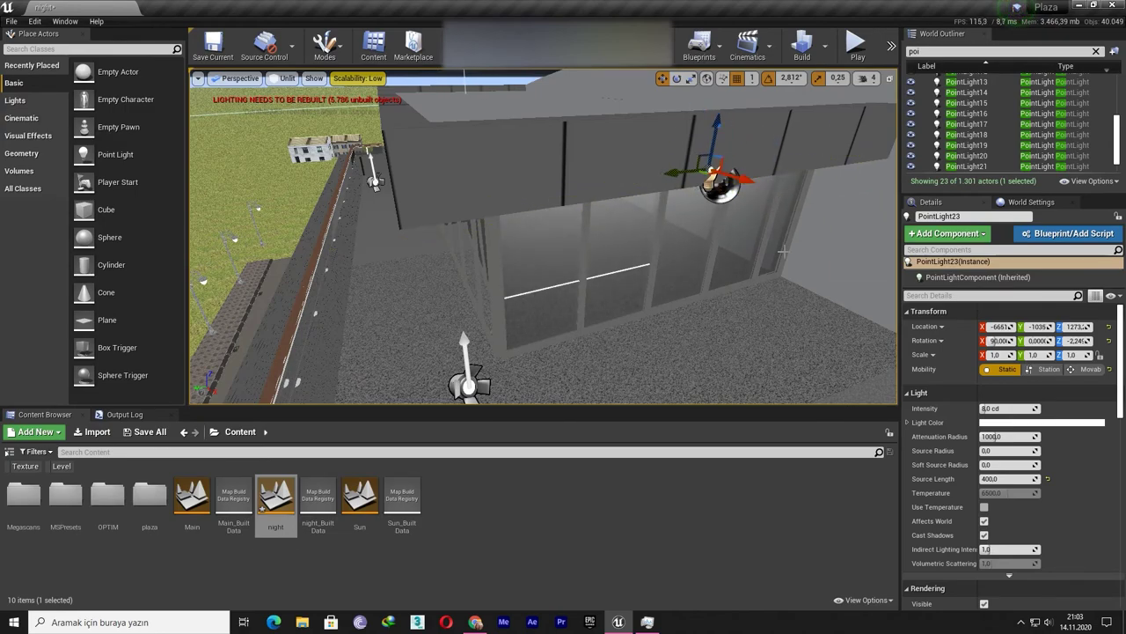
{"action": "right_click_drag", "start_coordinate": [783, 252], "coordinate": [778, 263]}
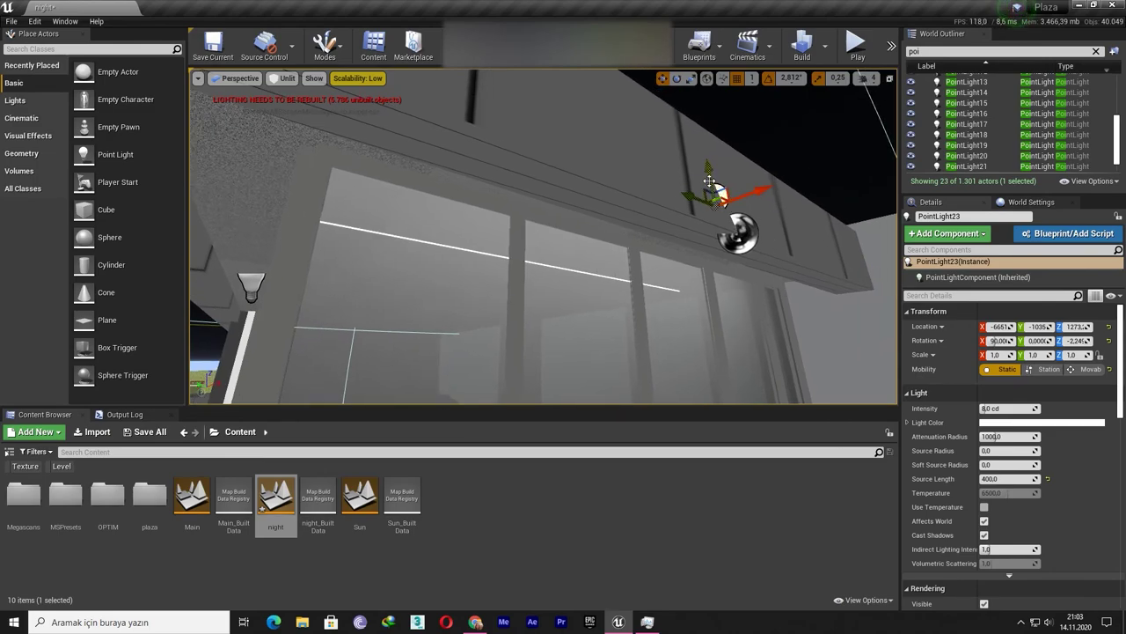
{"action": "left_click_drag", "start_coordinate": [707, 179], "coordinate": [717, 212]}
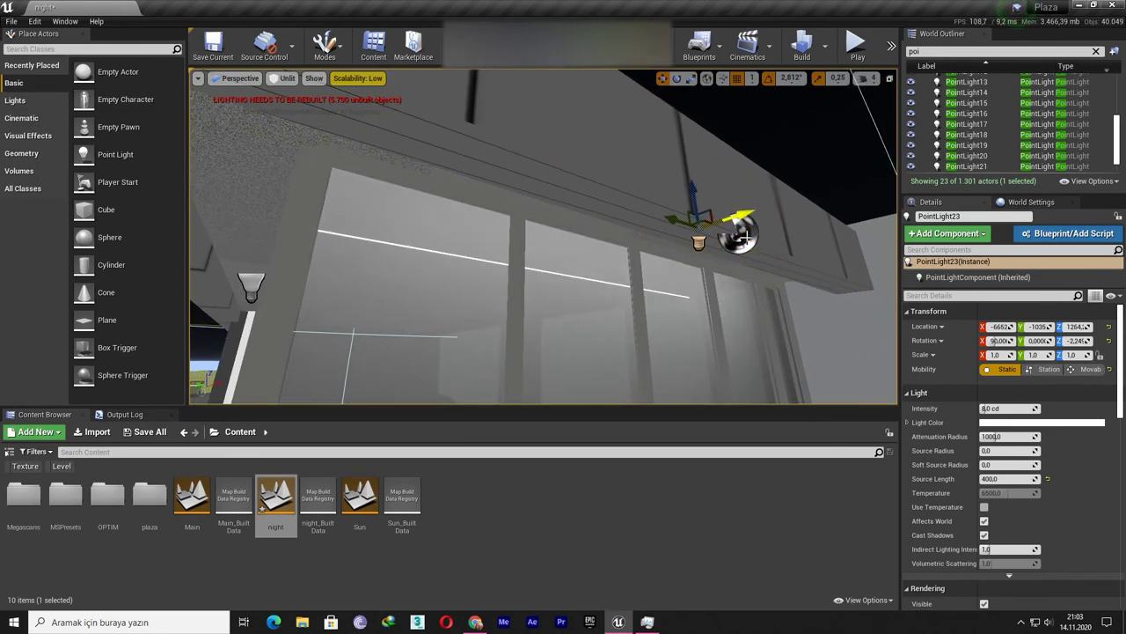
{"action": "right_click_drag", "start_coordinate": [744, 236], "coordinate": [600, 225]}
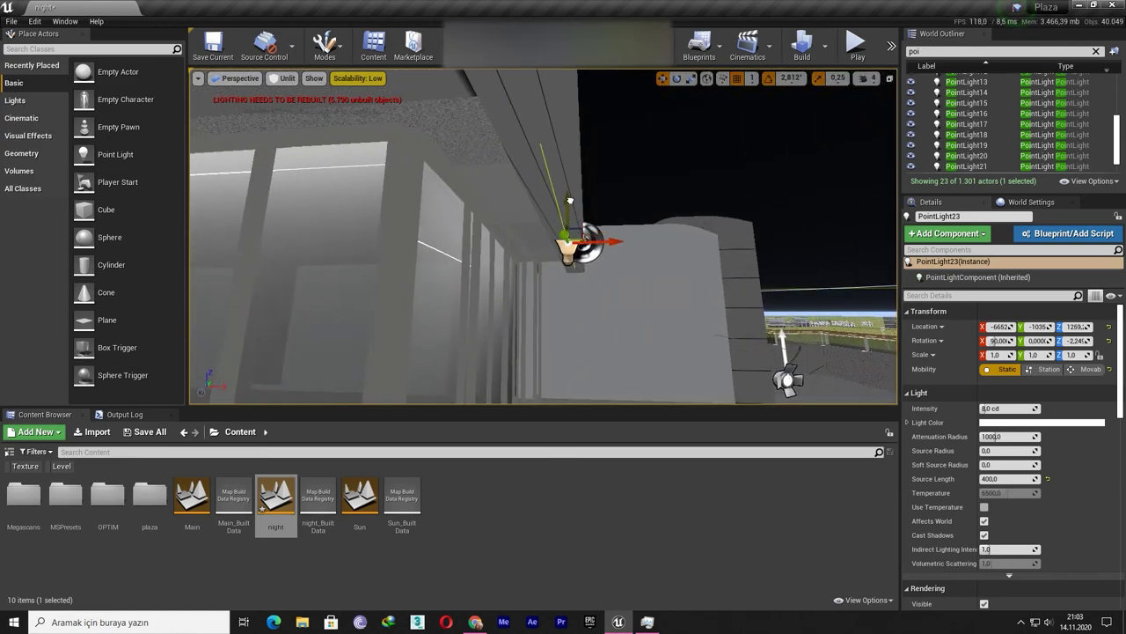
{"action": "left_click_drag", "start_coordinate": [570, 200], "coordinate": [573, 194]}
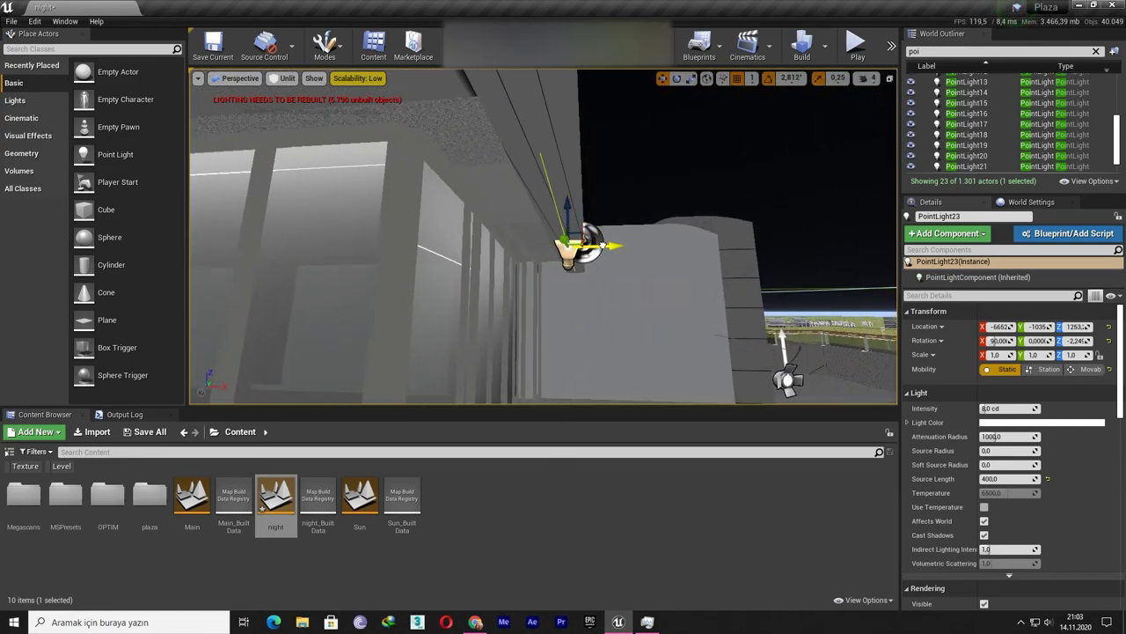
Nudge the light along X, raise it slightly, and set Source Length to 420.
{"action": "mouse_move", "coordinate": [602, 245]}
{"action": "left_mouse_down"}
{"action": "mouse_move", "coordinate": [579, 247]}
{"action": "mouse_move", "coordinate": [550, 203]}
{"action": "left_mouse_up"}
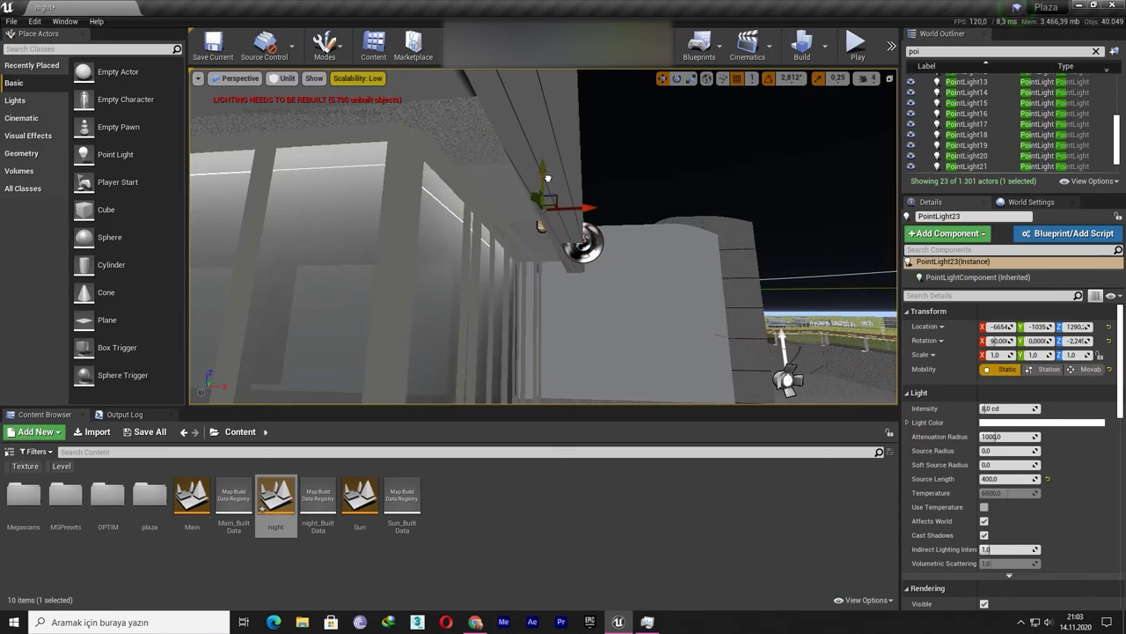
{"action": "mouse_move", "coordinate": [550, 203]}
{"action": "right_mouse_down"}
{"action": "mouse_move", "coordinate": [528, 198]}
{"action": "mouse_move", "coordinate": [568, 192]}
{"action": "right_mouse_up"}
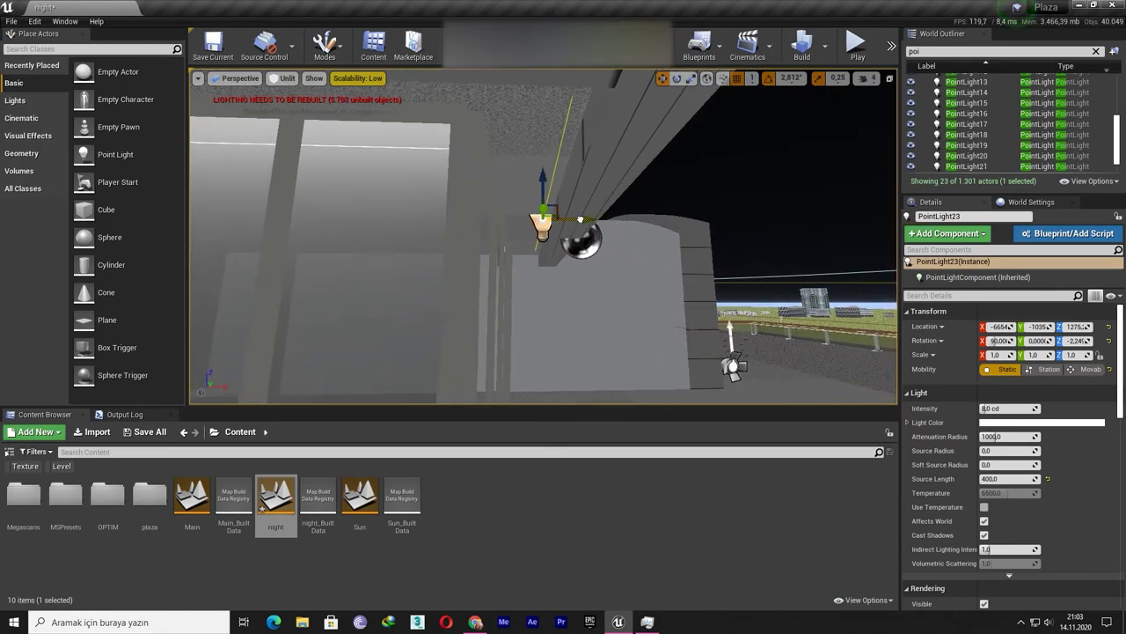
{"action": "mouse_move", "coordinate": [588, 239]}
{"action": "right_mouse_down"}
{"action": "mouse_move", "coordinate": [528, 228]}
{"action": "mouse_move", "coordinate": [545, 223]}
{"action": "right_mouse_up"}
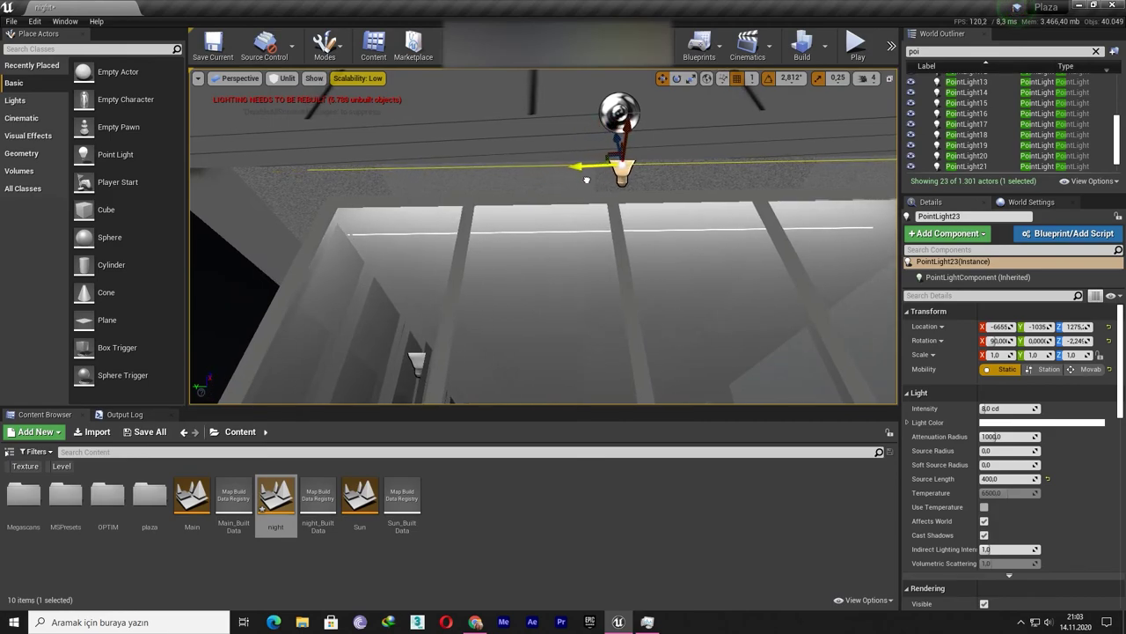
{"action": "mouse_move", "coordinate": [587, 179]}
{"action": "right_mouse_down"}
{"action": "mouse_move", "coordinate": [545, 189]}
{"action": "mouse_move", "coordinate": [546, 215]}
{"action": "right_mouse_up"}
{"action": "left_click", "coordinate": [1006, 478]}
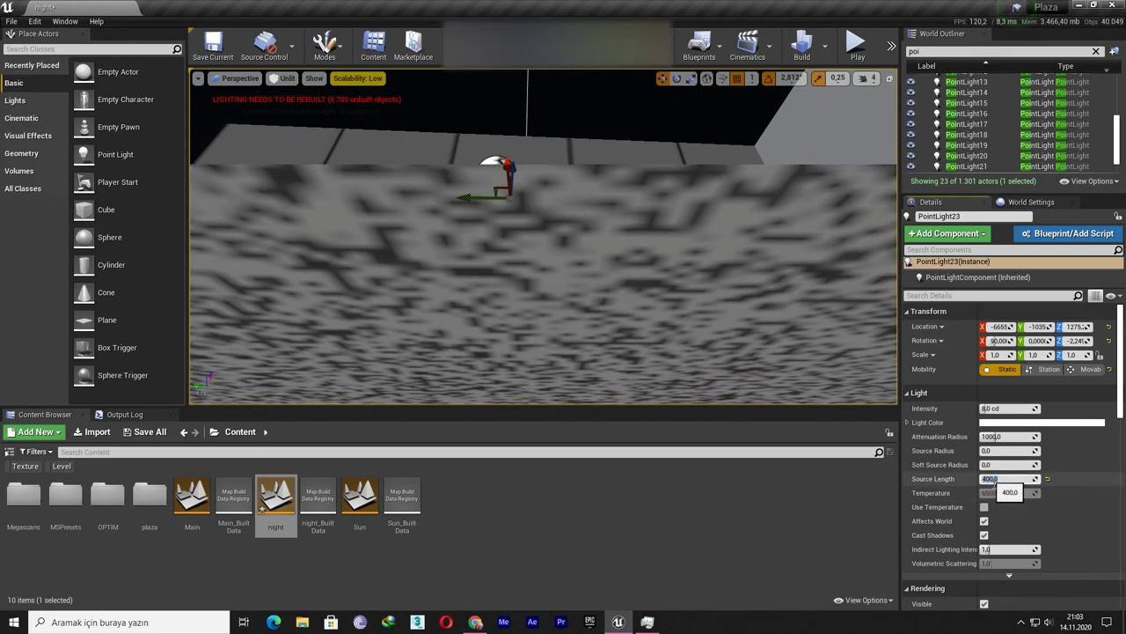
{"action": "type", "text": "40"}
{"action": "key", "text": "Return"}
Fly down from the aerial view to a close look at PointLight24 and its wall.
{"action": "right_click_drag", "start_coordinate": [545, 216], "coordinate": [546, 264]}
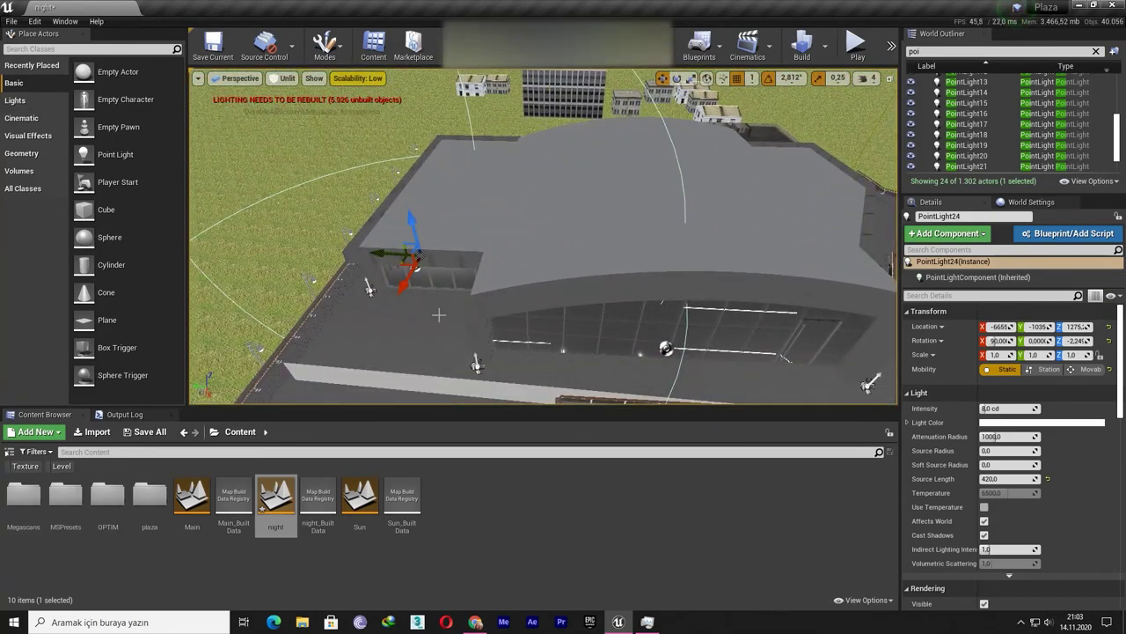
{"action": "right_click_drag", "start_coordinate": [546, 264], "coordinate": [546, 273]}
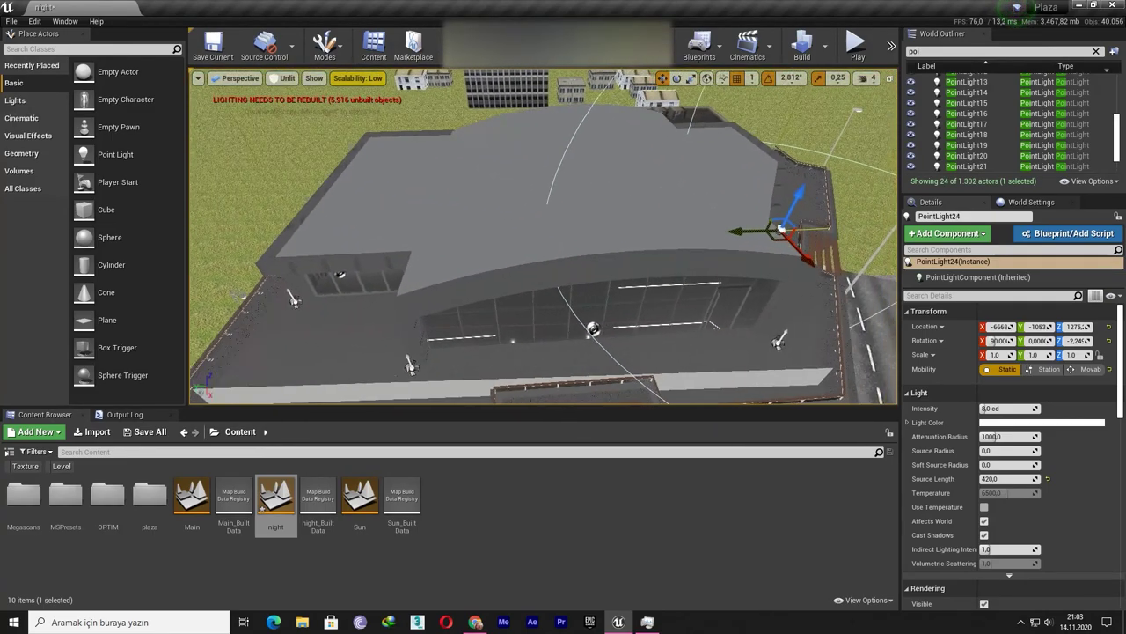
{"action": "right_click_drag", "start_coordinate": [572, 230], "coordinate": [572, 230]}
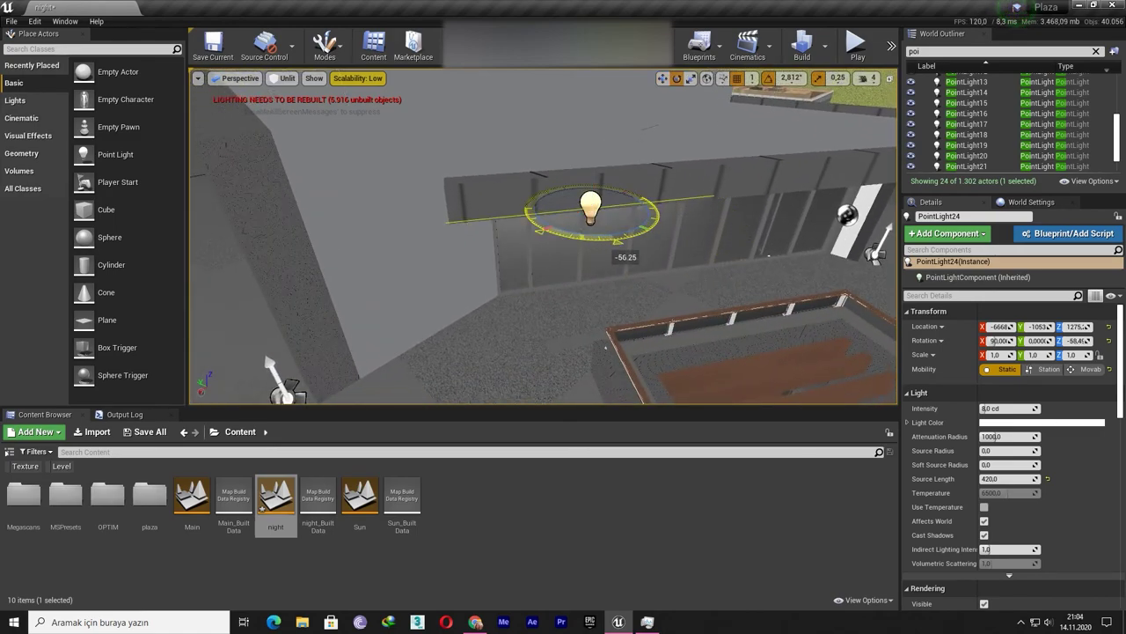
{"action": "right_click_drag", "start_coordinate": [599, 256], "coordinate": [532, 278]}
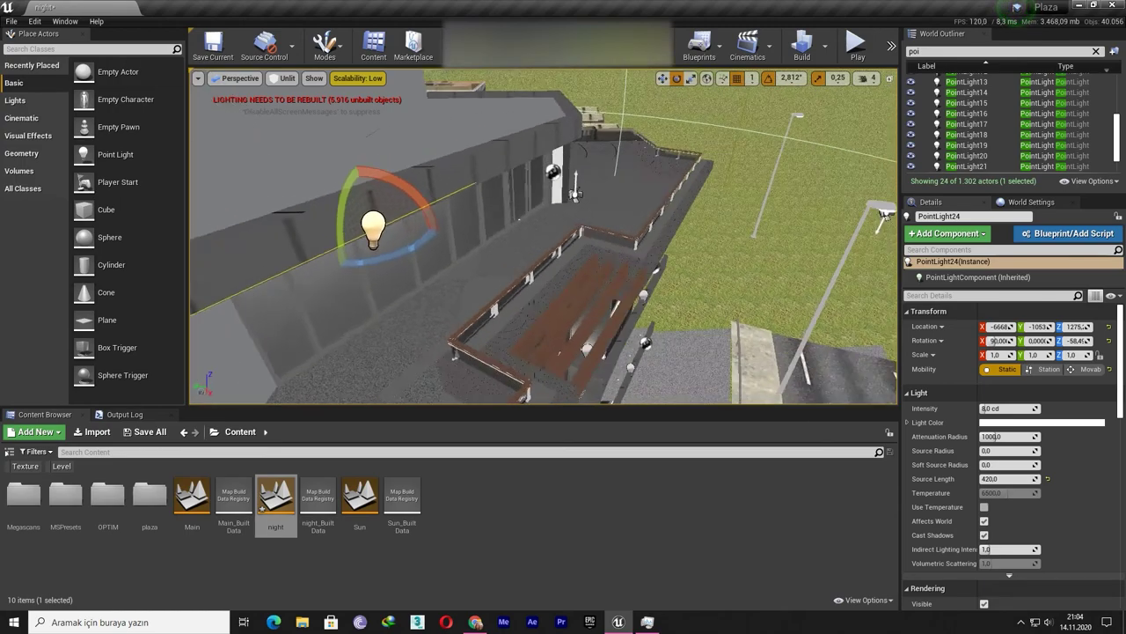
{"action": "key", "text": "w"}
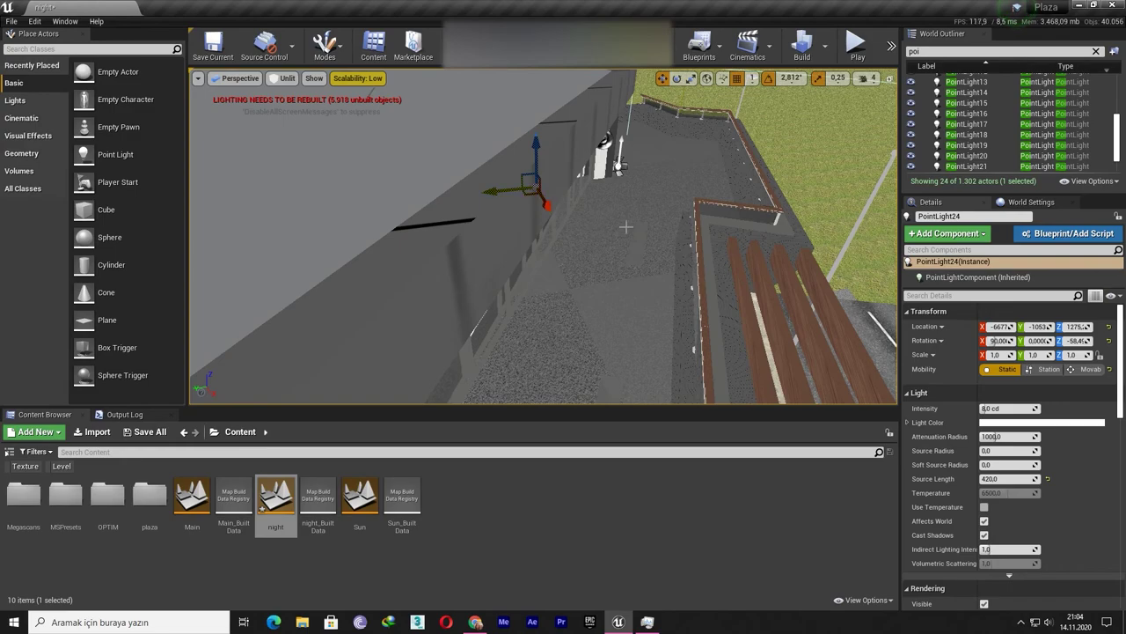
{"action": "right_click_drag", "start_coordinate": [626, 227], "coordinate": [629, 220]}
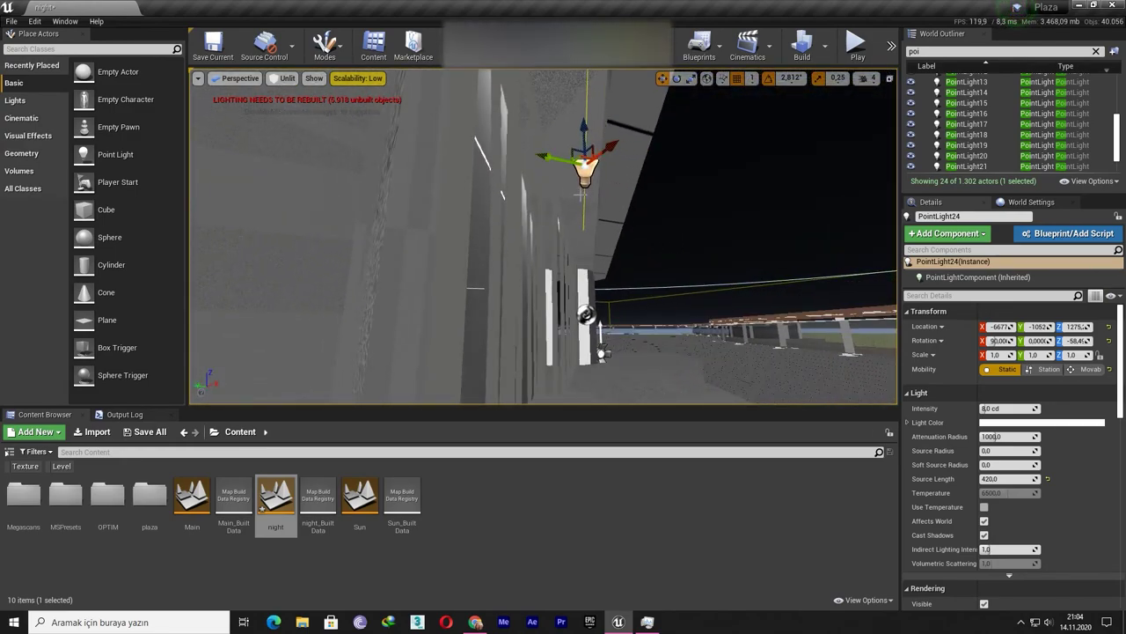
{"action": "mouse_move", "coordinate": [630, 220]}
{"action": "right_mouse_down"}
{"action": "mouse_move", "coordinate": [616, 231]}
{"action": "mouse_move", "coordinate": [673, 222]}
{"action": "right_mouse_up"}
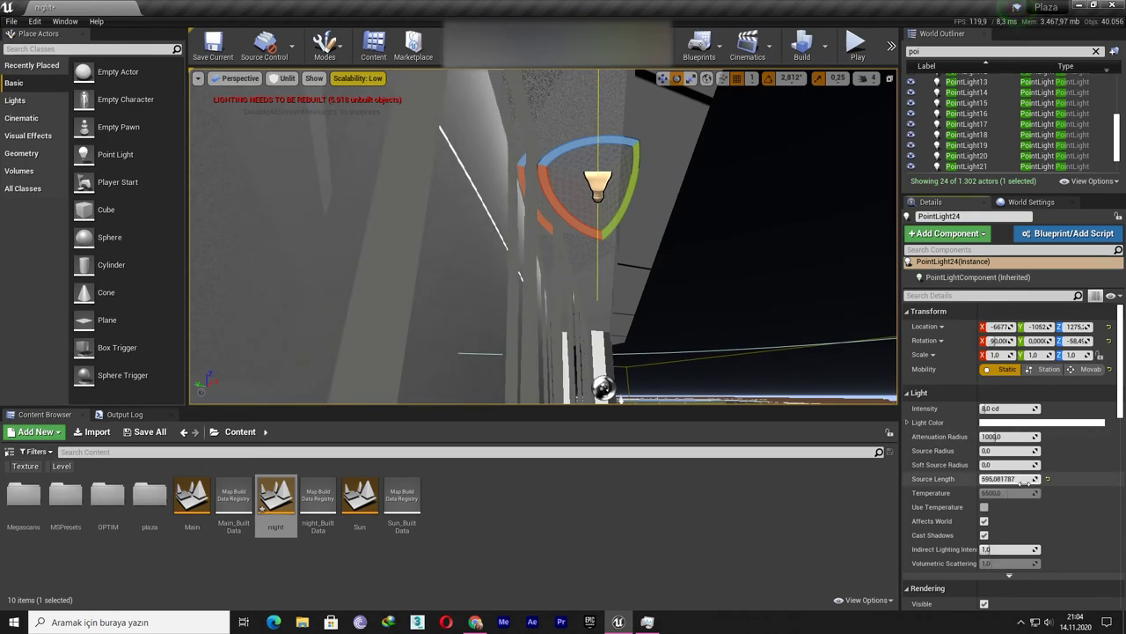
Lengthen PointLight24's source to about 595, lower it to Z 1224, and slide it along the wall.
{"action": "right_click_drag", "start_coordinate": [616, 228], "coordinate": [647, 257]}
{"action": "left_click_drag", "start_coordinate": [524, 157], "coordinate": [525, 206]}
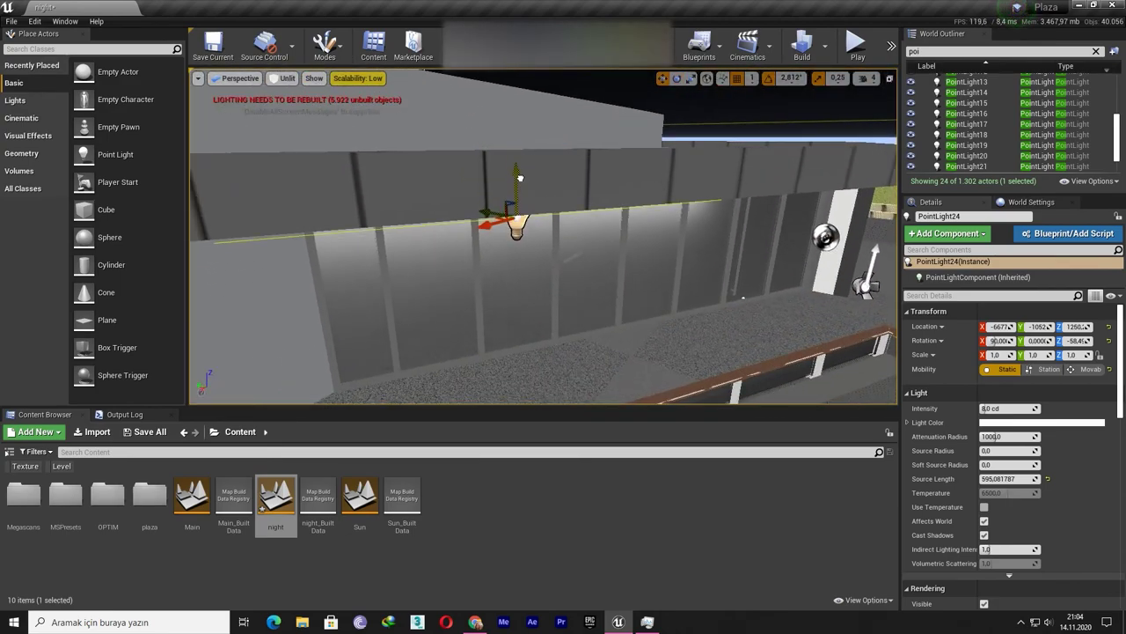
{"action": "key", "text": "f"}
{"action": "right_click_drag", "start_coordinate": [502, 281], "coordinate": [502, 281]}
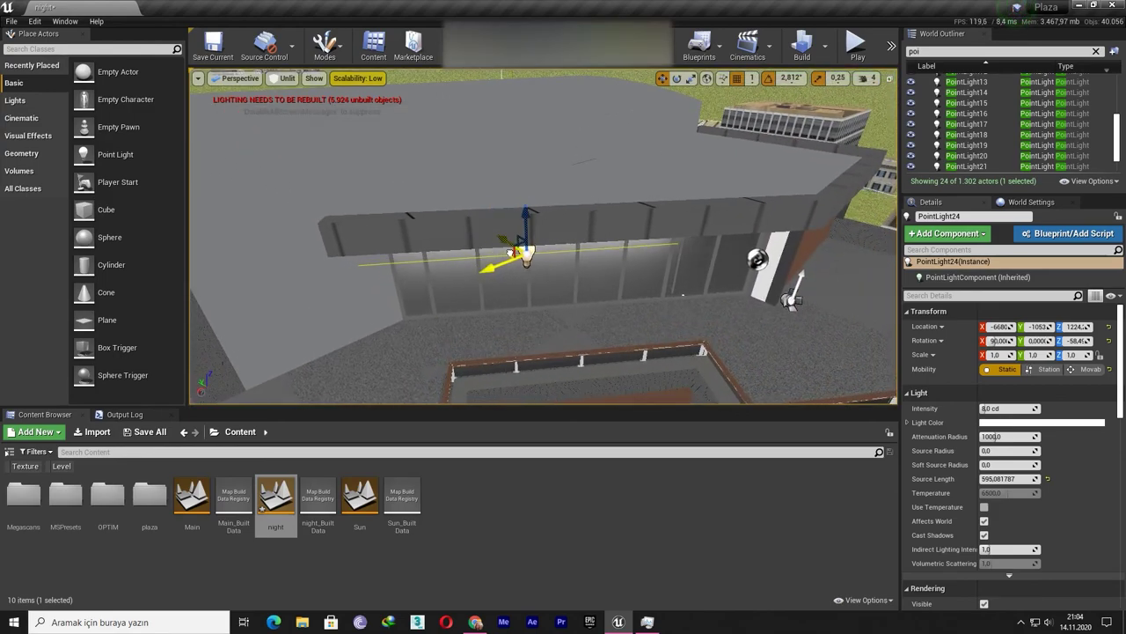
{"action": "left_click_drag", "start_coordinate": [509, 253], "coordinate": [558, 251]}
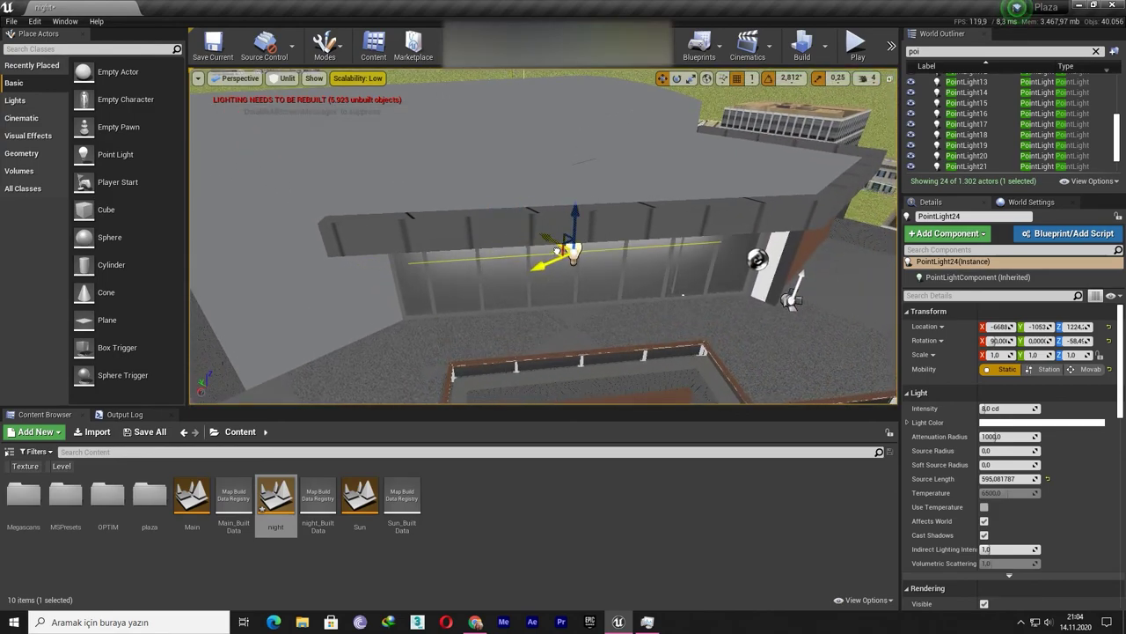
Set PointLight24's Source Length to 750, then 850, shifting it slightly along X.
{"action": "left_click", "coordinate": [1035, 479]}
{"action": "type", "text": "700"}
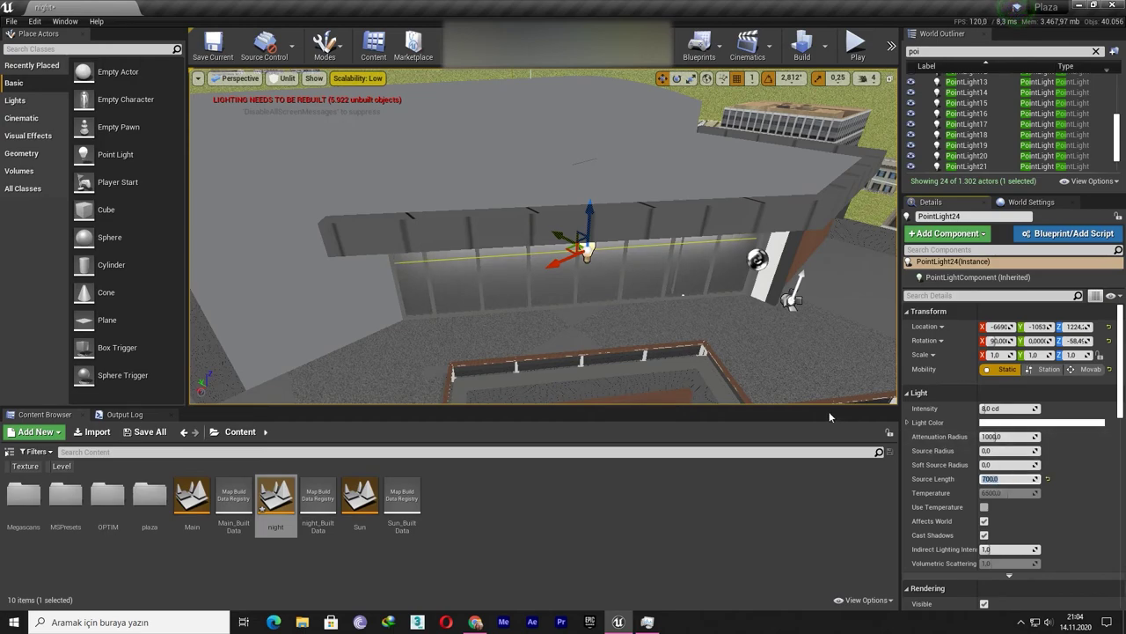
{"action": "type", "text": "75"}
{"action": "type", "text": "0"}
{"action": "key", "text": "Return"}
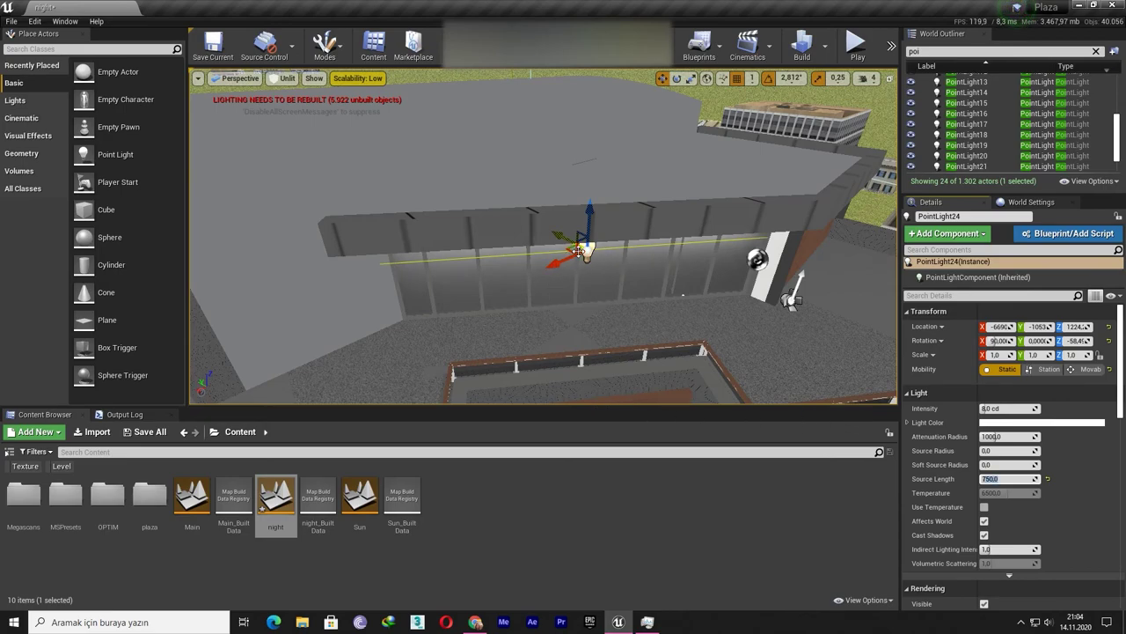
{"action": "left_click_drag", "start_coordinate": [563, 257], "coordinate": [588, 218]}
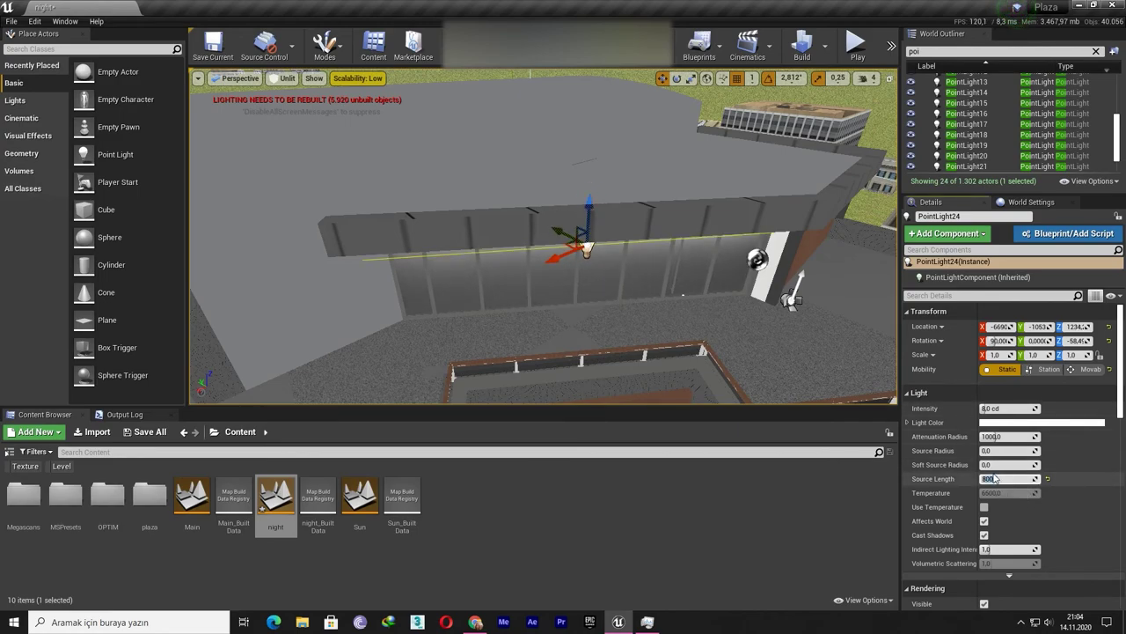
{"action": "key", "text": "Return"}
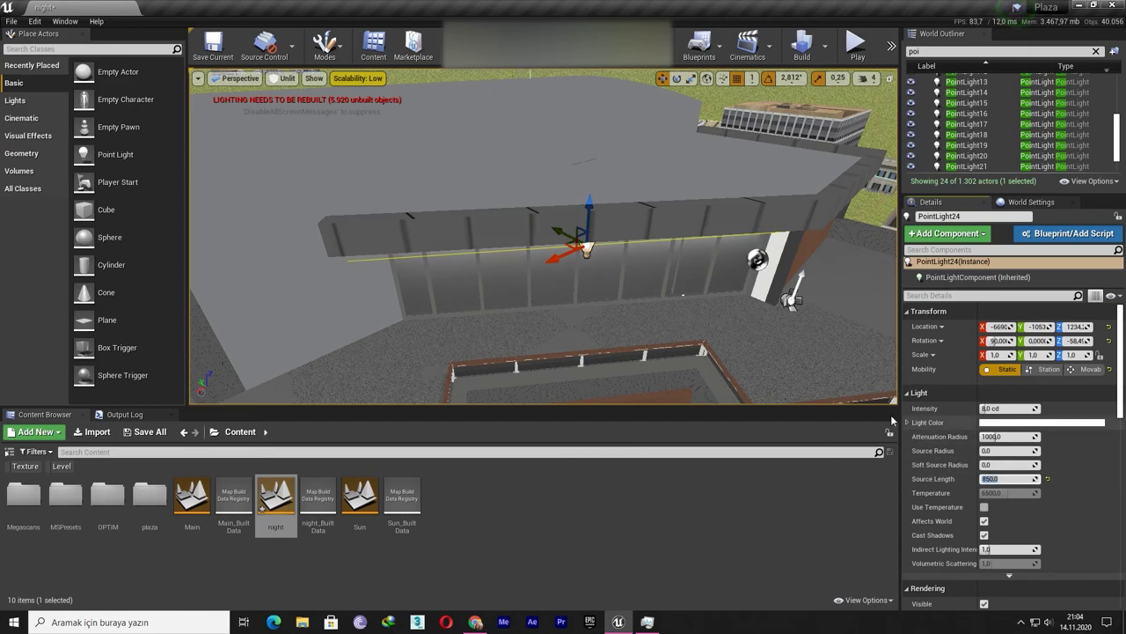
Adjust PointLight24's height up the wall, finishing at about Z 1269.
{"action": "right_click_drag", "start_coordinate": [655, 247], "coordinate": [655, 234]}
{"action": "left_click_drag", "start_coordinate": [601, 203], "coordinate": [599, 216]}
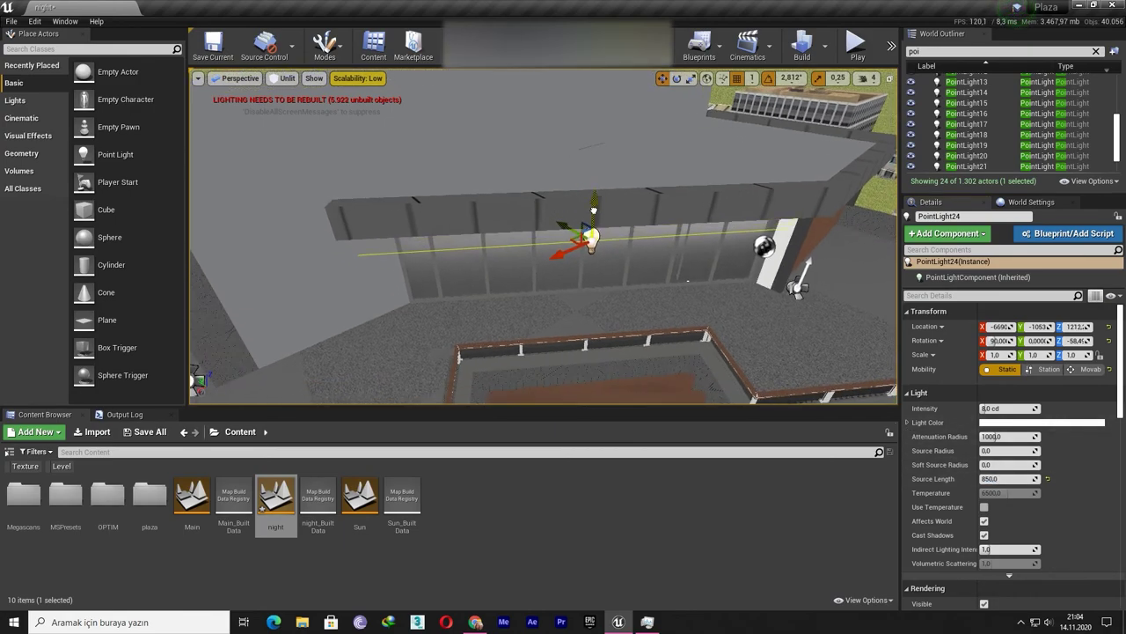
{"action": "right_click_drag", "start_coordinate": [599, 217], "coordinate": [599, 217]}
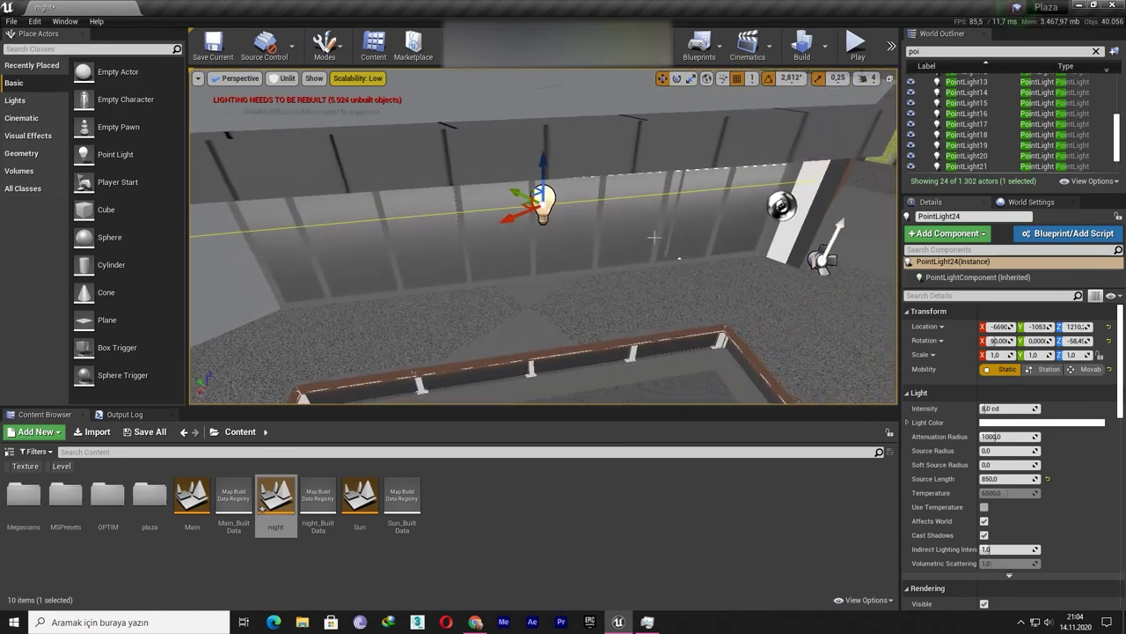
{"action": "mouse_move", "coordinate": [538, 176]}
{"action": "left_mouse_down"}
{"action": "mouse_move", "coordinate": [539, 84]}
{"action": "mouse_move", "coordinate": [518, 181]}
{"action": "left_mouse_up"}
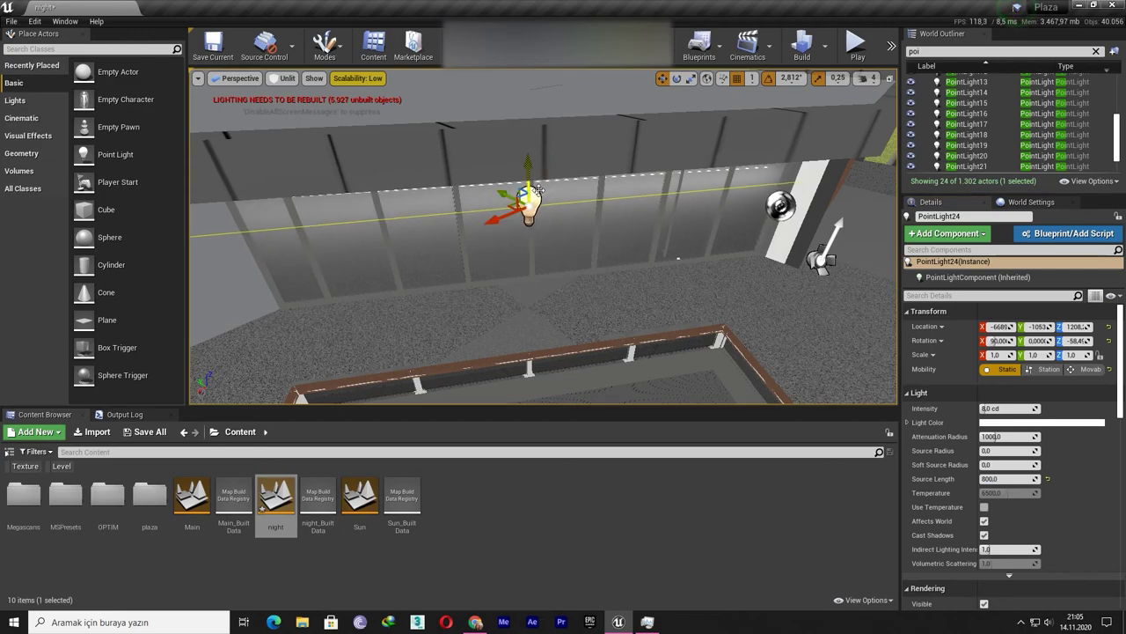
{"action": "left_click_drag", "start_coordinate": [539, 190], "coordinate": [526, 154]}
{"action": "mouse_move", "coordinate": [526, 154]}
{"action": "right_mouse_down"}
{"action": "mouse_move", "coordinate": [564, 264]}
{"action": "mouse_move", "coordinate": [546, 255]}
{"action": "mouse_move", "coordinate": [544, 236]}
{"action": "mouse_move", "coordinate": [604, 244]}
{"action": "right_mouse_up"}
{"action": "left_click_drag", "start_coordinate": [572, 215], "coordinate": [560, 196]}
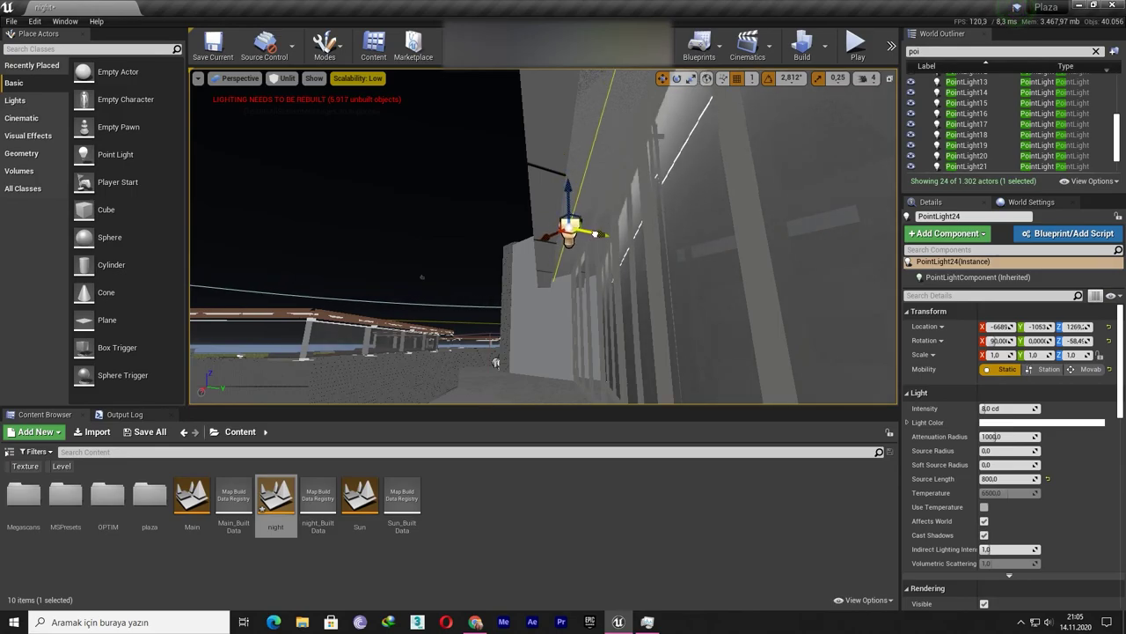
{"action": "right_click_drag", "start_coordinate": [550, 277], "coordinate": [549, 277]}
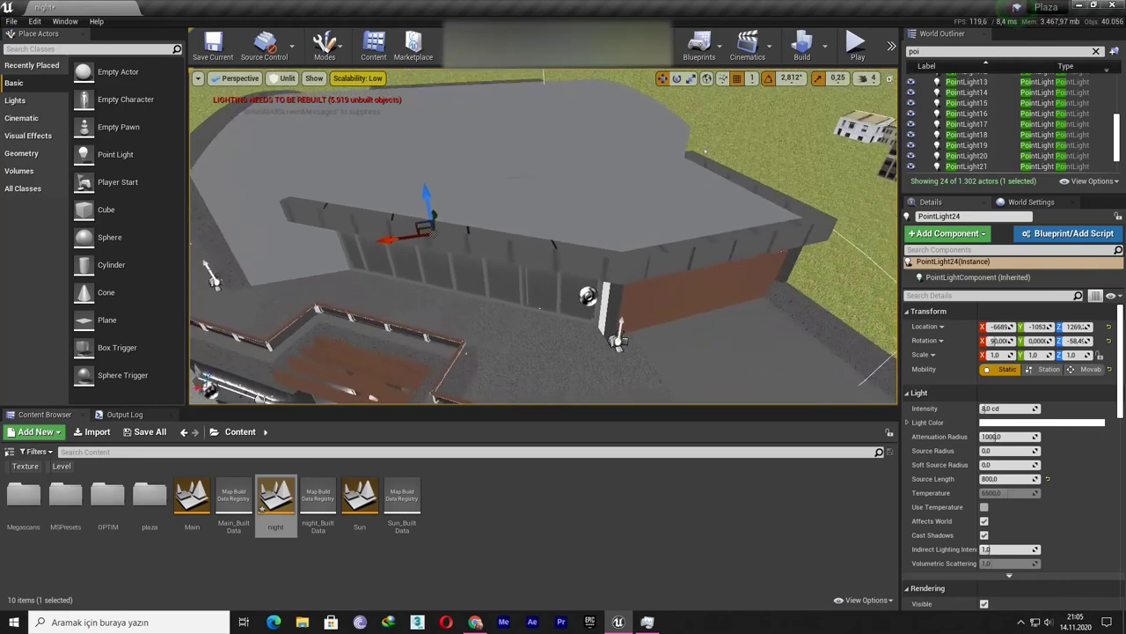
Duplicate PointLight24 into PointLight25, move it to the white pillar, and turn it along the brown wall.
{"action": "right_click_drag", "start_coordinate": [482, 260], "coordinate": [482, 261]}
{"action": "key", "text": "ctrl+w"}
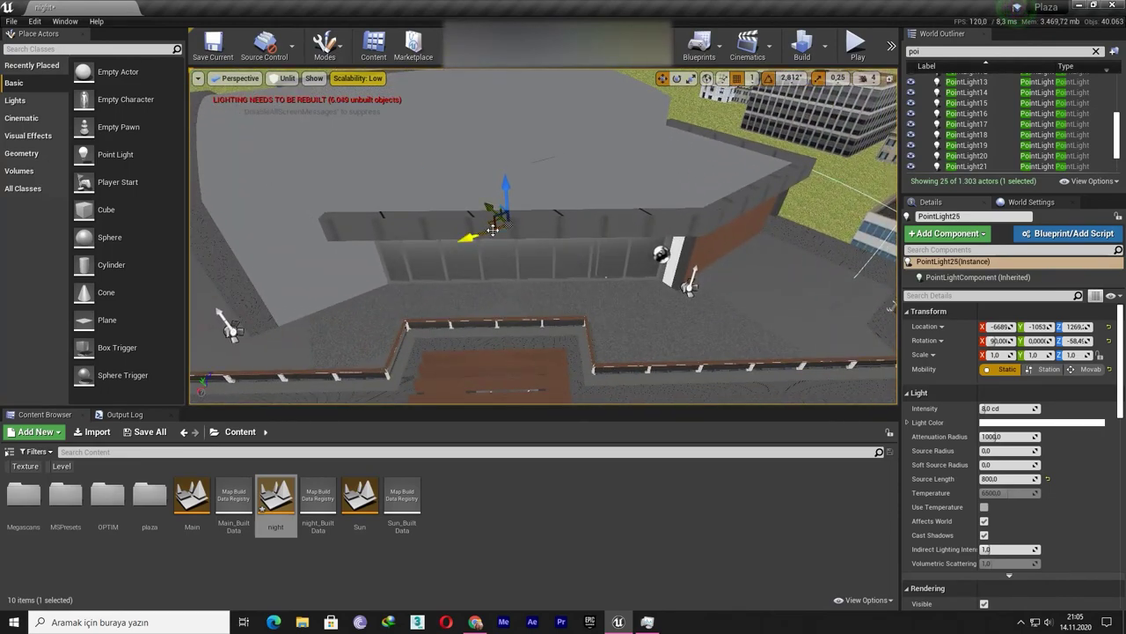
{"action": "left_click_drag", "start_coordinate": [493, 229], "coordinate": [732, 251]}
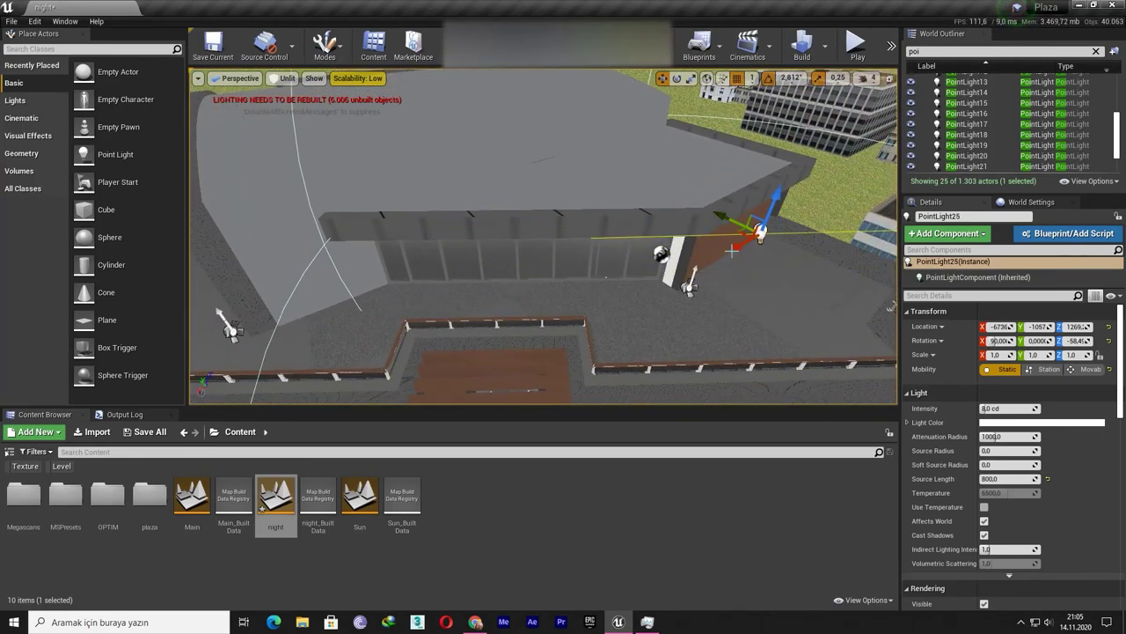
{"action": "key", "text": "f"}
{"action": "key", "text": "e"}
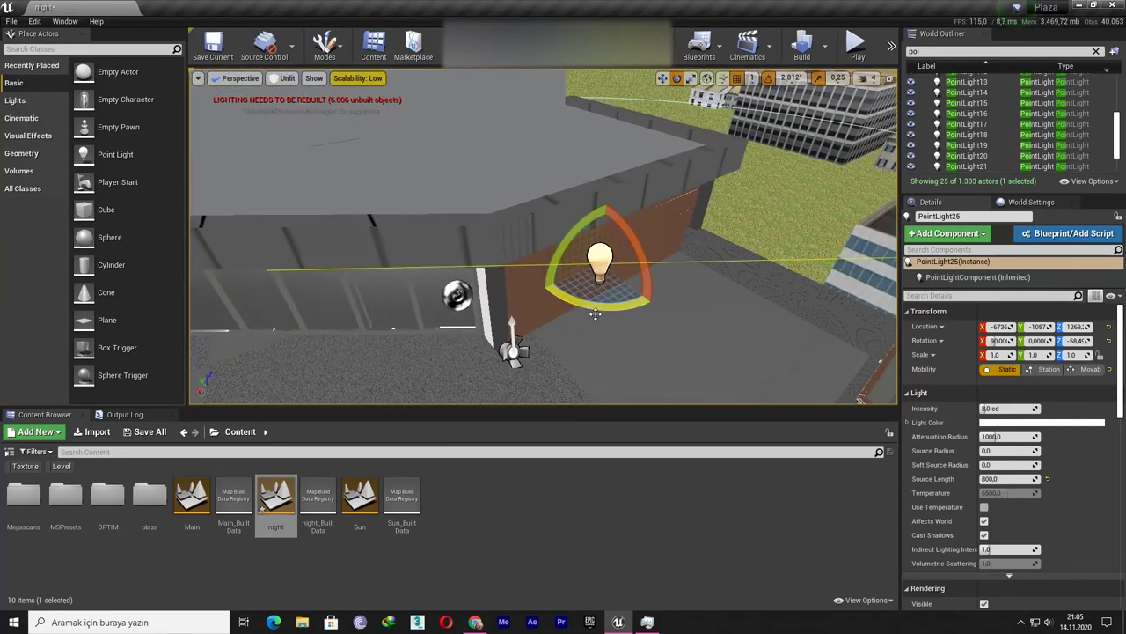
{"action": "left_click_drag", "start_coordinate": [596, 314], "coordinate": [566, 322]}
{"action": "key", "text": "w"}
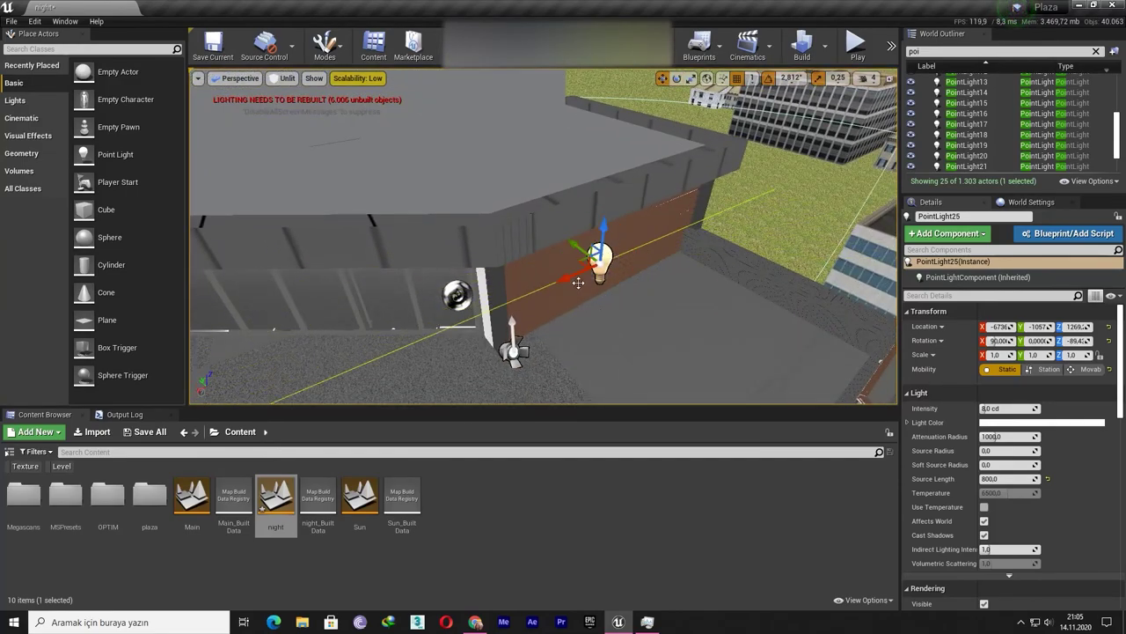
{"action": "left_click_drag", "start_coordinate": [583, 267], "coordinate": [630, 220]}
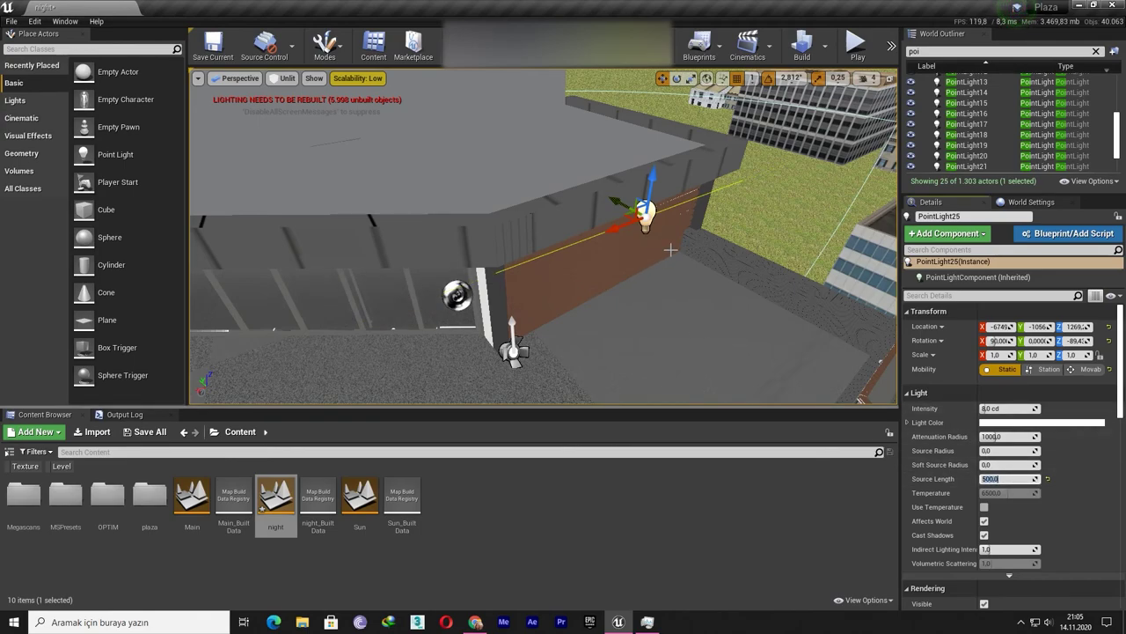
Rotate PointLight25 to about -95 degrees, move it left along the ledge, and tilt it to match.
{"action": "key", "text": "e"}
{"action": "middle_click_drag", "start_coordinate": [671, 250], "coordinate": [646, 236]}
{"action": "left_click_drag", "start_coordinate": [639, 243], "coordinate": [627, 238]}
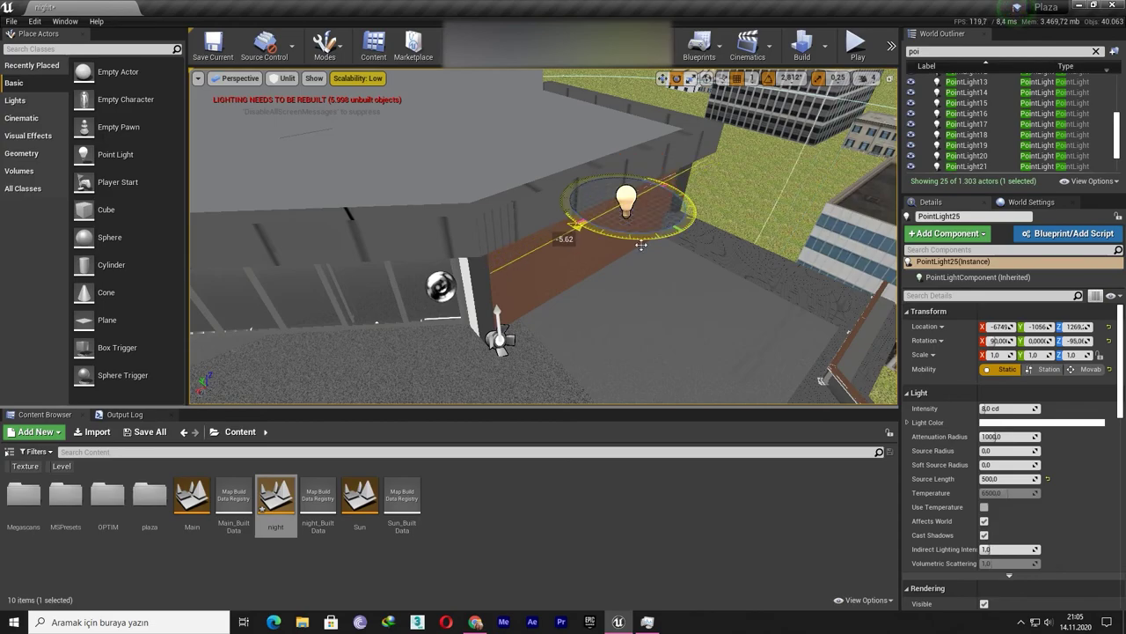
{"action": "key", "text": "w"}
{"action": "mouse_move", "coordinate": [639, 243]}
{"action": "right_mouse_down"}
{"action": "mouse_move", "coordinate": [545, 255]}
{"action": "mouse_move", "coordinate": [546, 335]}
{"action": "mouse_move", "coordinate": [536, 214]}
{"action": "right_mouse_up"}
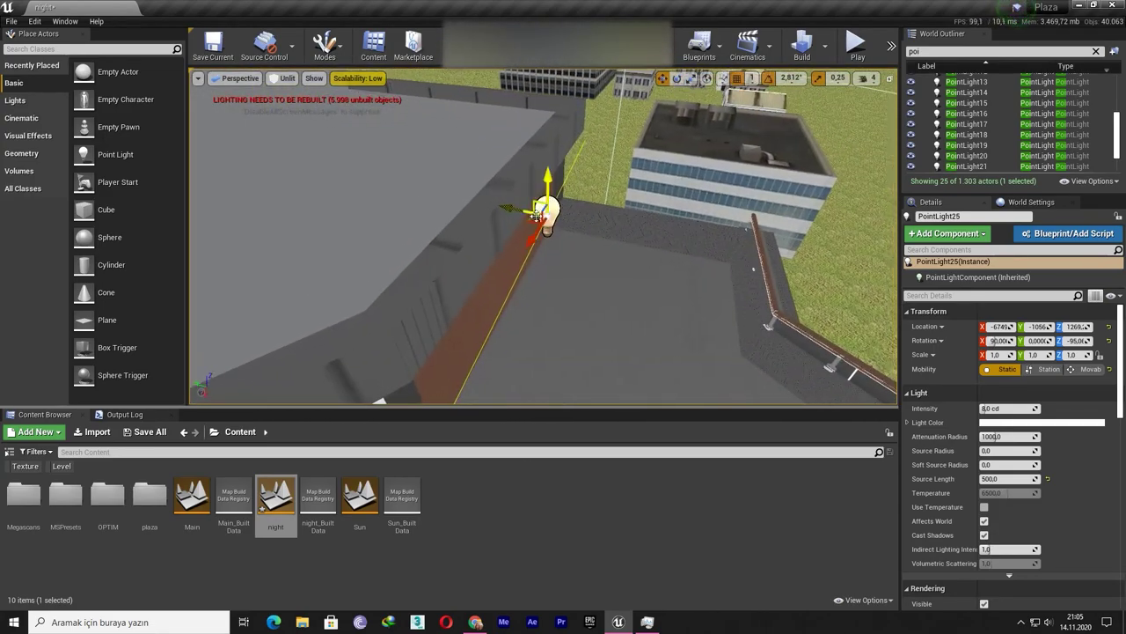
{"action": "left_click_drag", "start_coordinate": [521, 214], "coordinate": [496, 209]}
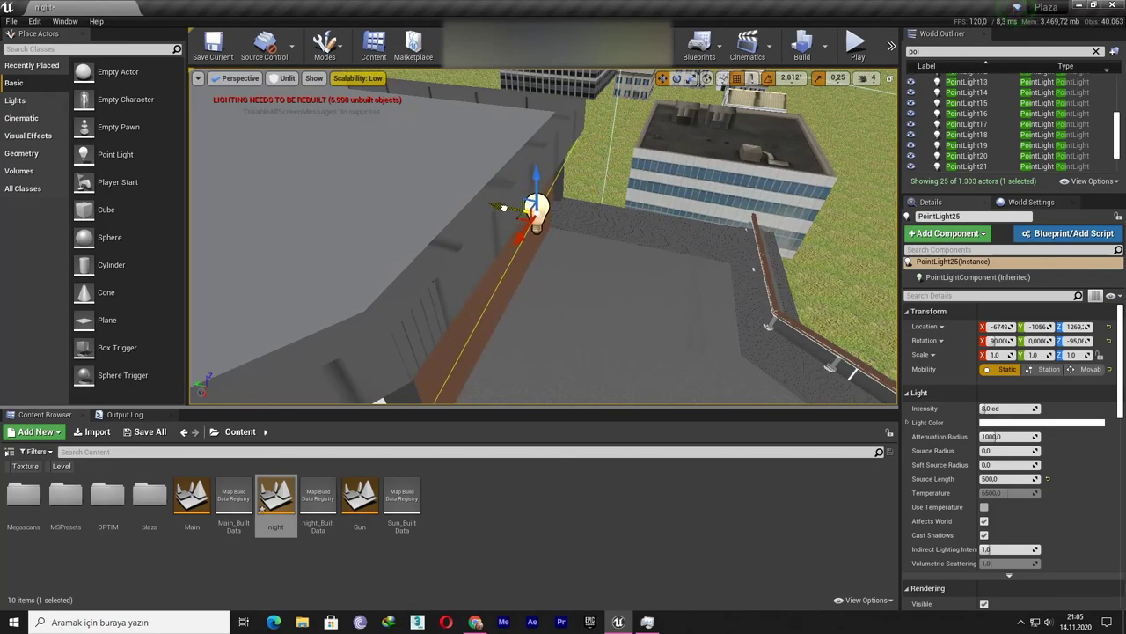
{"action": "key", "text": "e"}
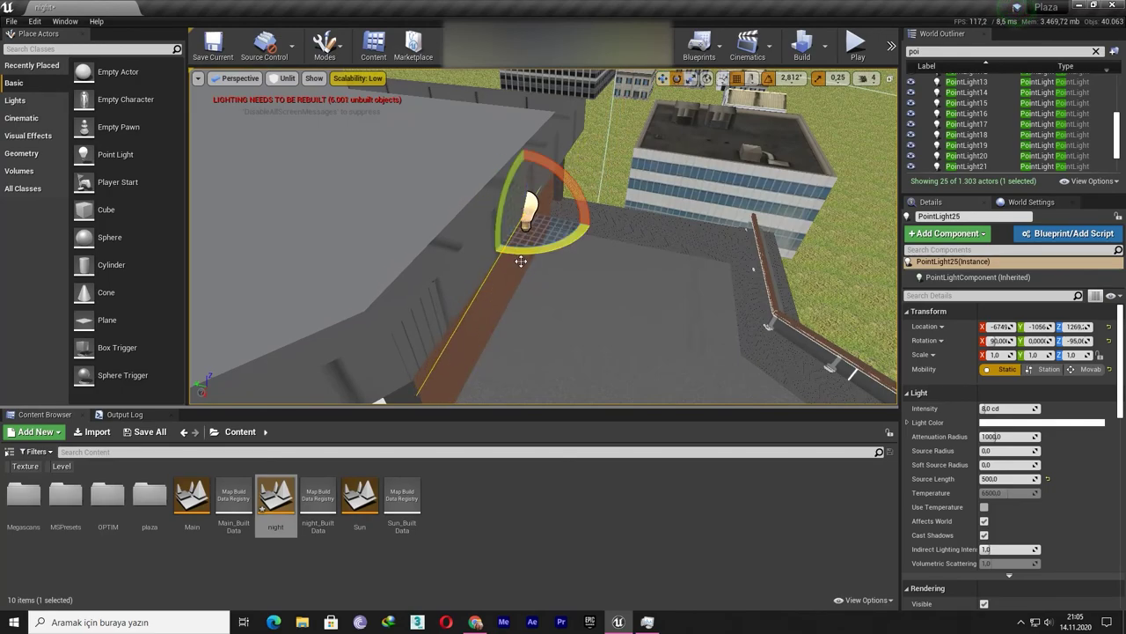
{"action": "left_click_drag", "start_coordinate": [558, 243], "coordinate": [565, 275]}
{"action": "key", "text": "w"}
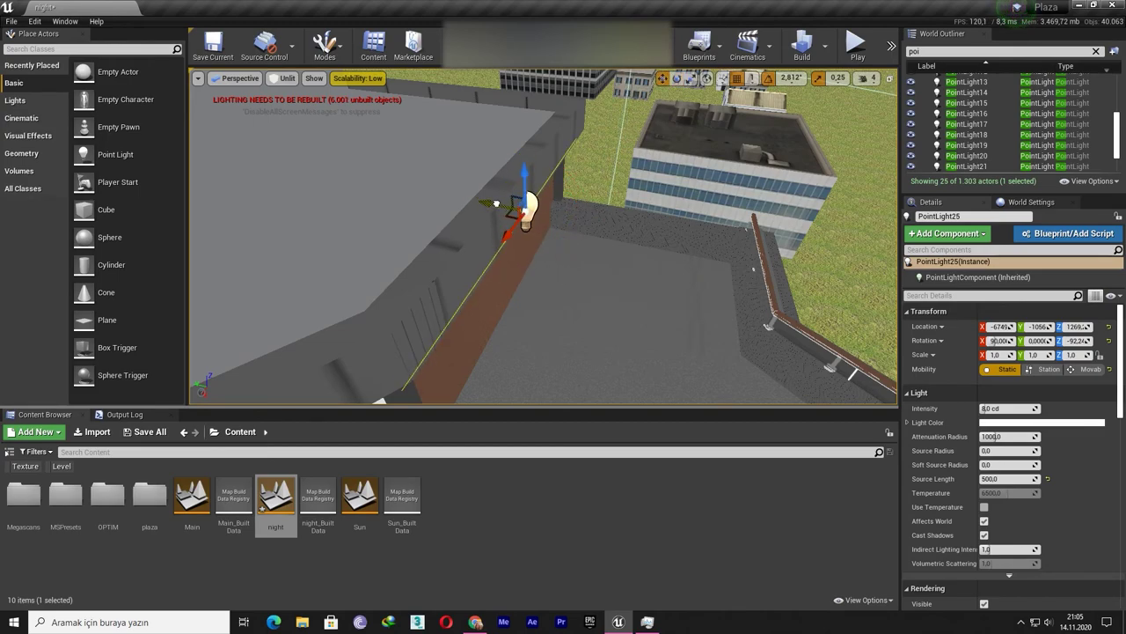
Review the striped wall, ledge, and light from head-on and overhead angles.
{"action": "mouse_move", "coordinate": [544, 235]}
{"action": "right_mouse_down"}
{"action": "mouse_move", "coordinate": [563, 264]}
{"action": "mouse_move", "coordinate": [528, 179]}
{"action": "right_mouse_up"}
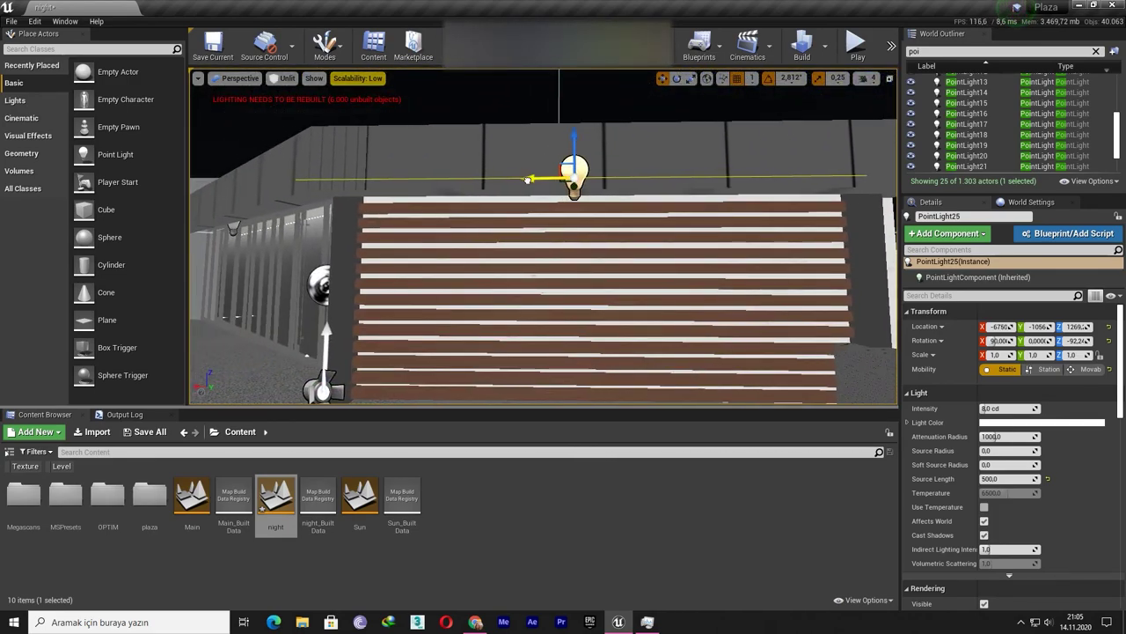
{"action": "right_click_drag", "start_coordinate": [540, 254], "coordinate": [542, 256]}
{"action": "type", "text": "450"}
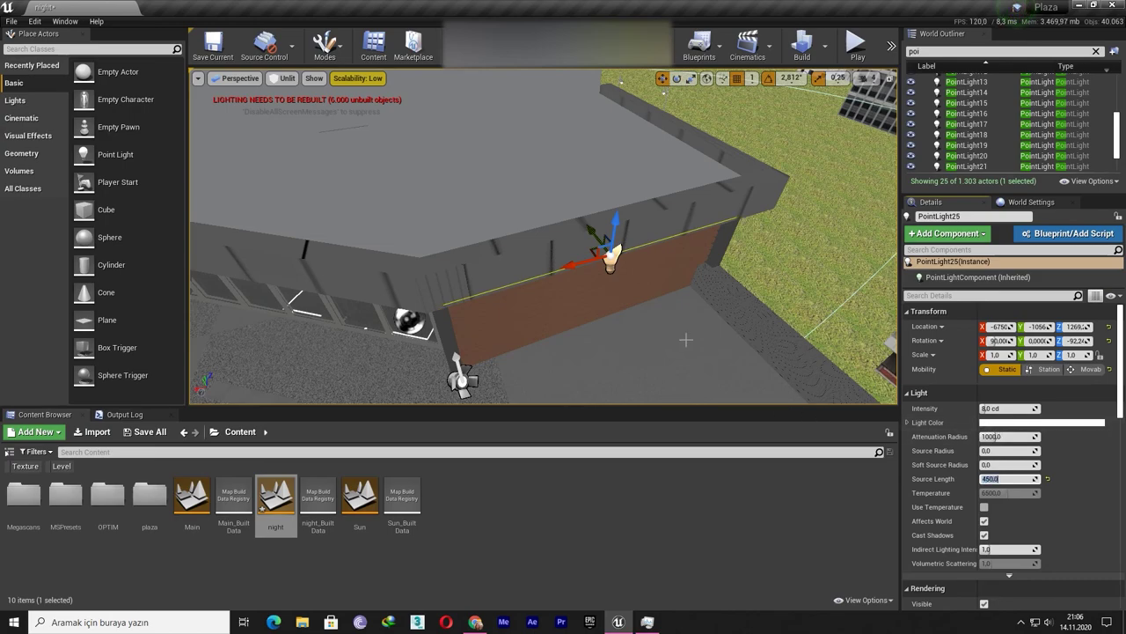
{"action": "right_click_drag", "start_coordinate": [686, 339], "coordinate": [697, 318]}
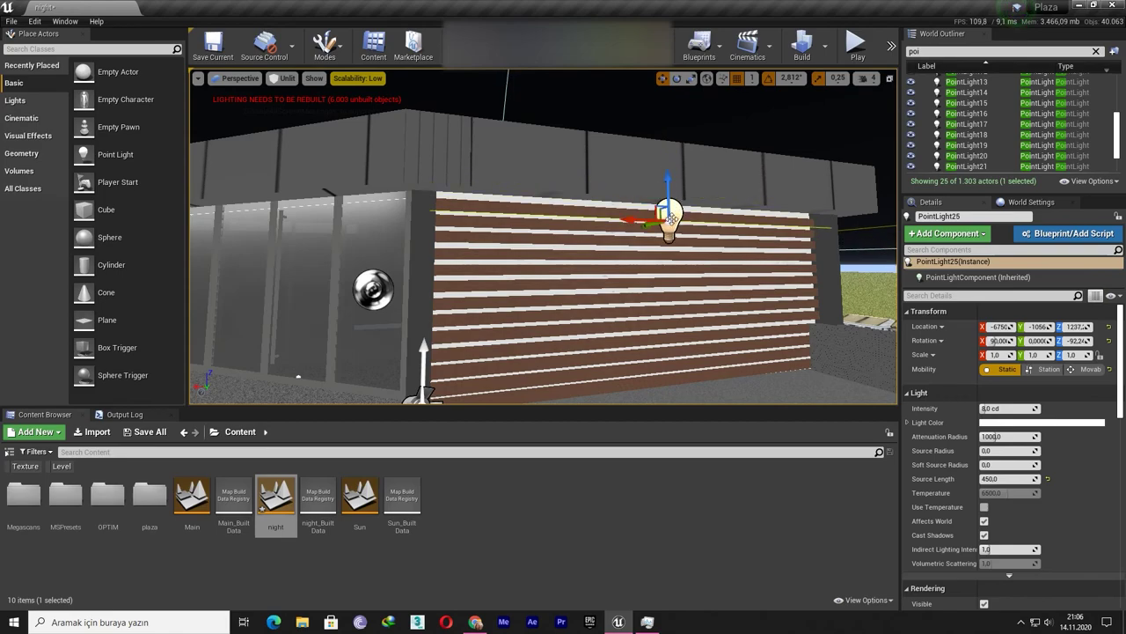
{"action": "right_click_drag", "start_coordinate": [672, 219], "coordinate": [572, 288]}
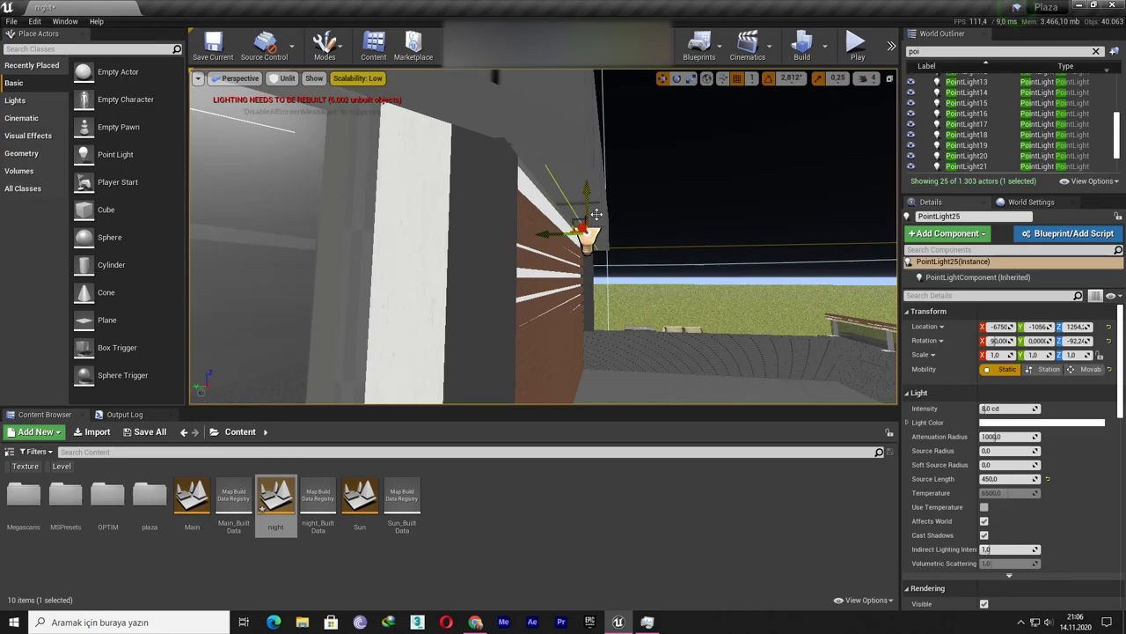
{"action": "mouse_move", "coordinate": [597, 214]}
{"action": "right_mouse_down"}
{"action": "mouse_move", "coordinate": [581, 246]}
{"action": "mouse_move", "coordinate": [541, 264]}
{"action": "right_mouse_up"}
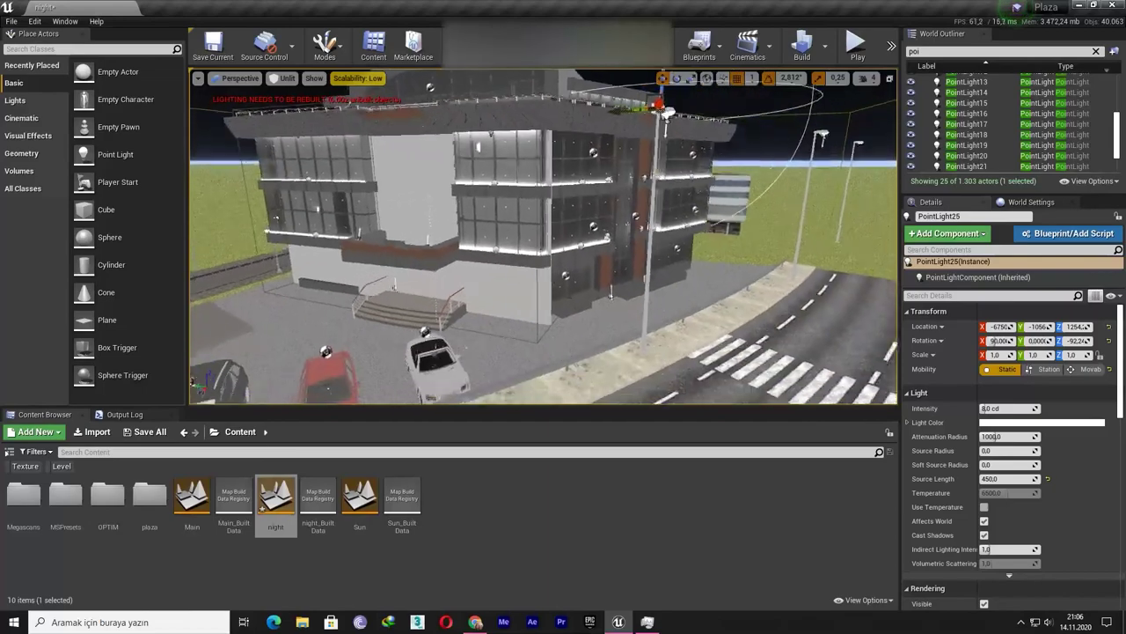
Set viewport scalability to Epic and switch the view mode to Lit.
{"action": "right_click_drag", "start_coordinate": [537, 148], "coordinate": [536, 148]}
{"action": "left_click", "coordinate": [357, 77]}
{"action": "left_click", "coordinate": [481, 98]}
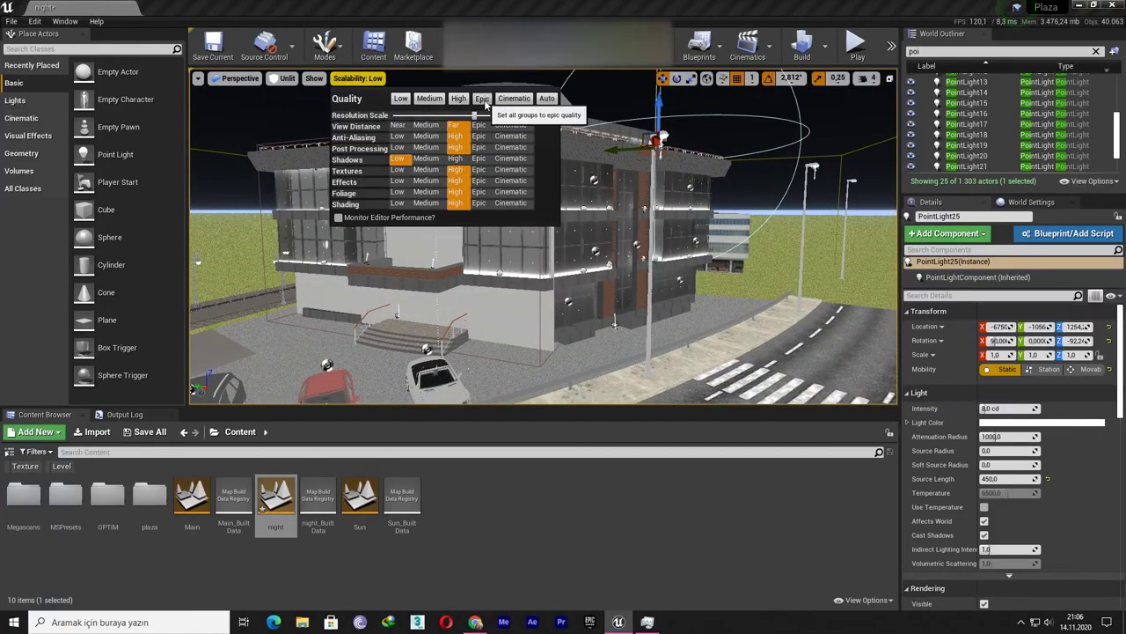
{"action": "left_click", "coordinate": [284, 78]}
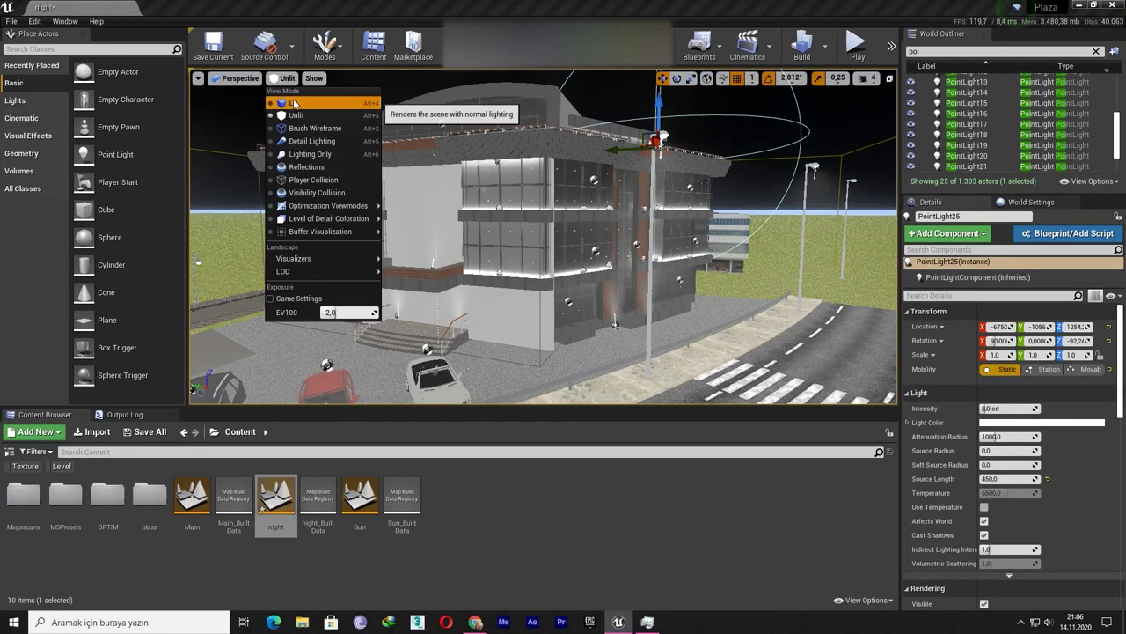
{"action": "left_click", "coordinate": [295, 114]}
Hide editor icons with G and fly around the lit night facade.
{"action": "right_click_drag", "start_coordinate": [472, 205], "coordinate": [468, 207]}
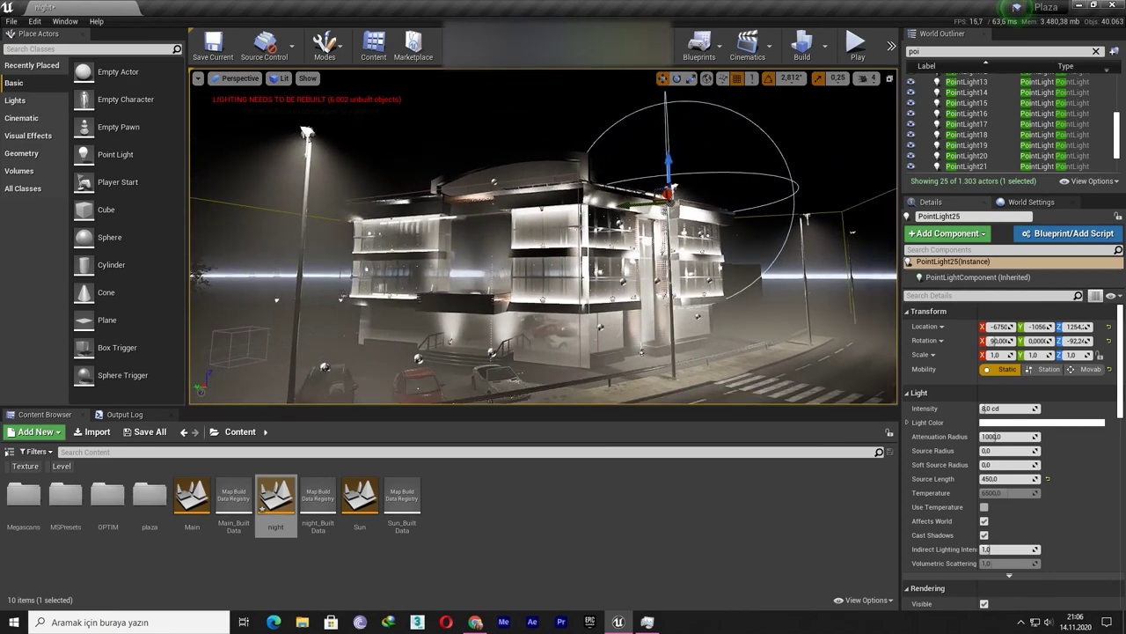
{"action": "key", "text": "g"}
{"action": "right_click_drag", "start_coordinate": [472, 206], "coordinate": [471, 206]}
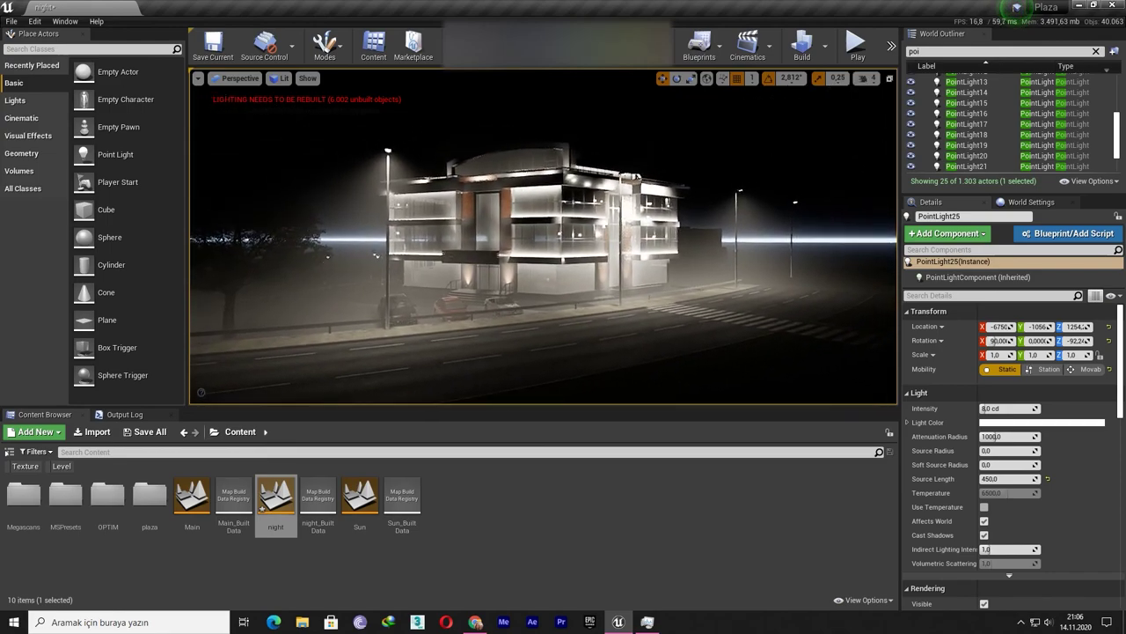
{"action": "right_click_drag", "start_coordinate": [472, 206], "coordinate": [471, 206]}
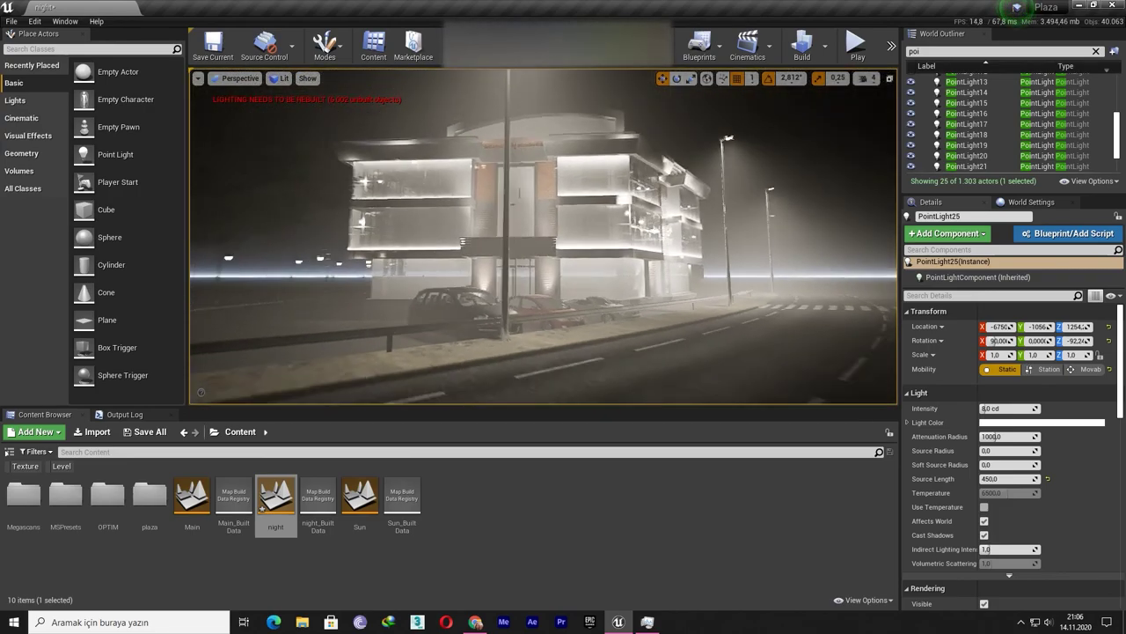
{"action": "right_click_drag", "start_coordinate": [264, 103], "coordinate": [264, 103]}
Compare Unlit against Lit rendering, ending in Lit, and select the World Outliner search text.
{"action": "left_click", "coordinate": [280, 79]}
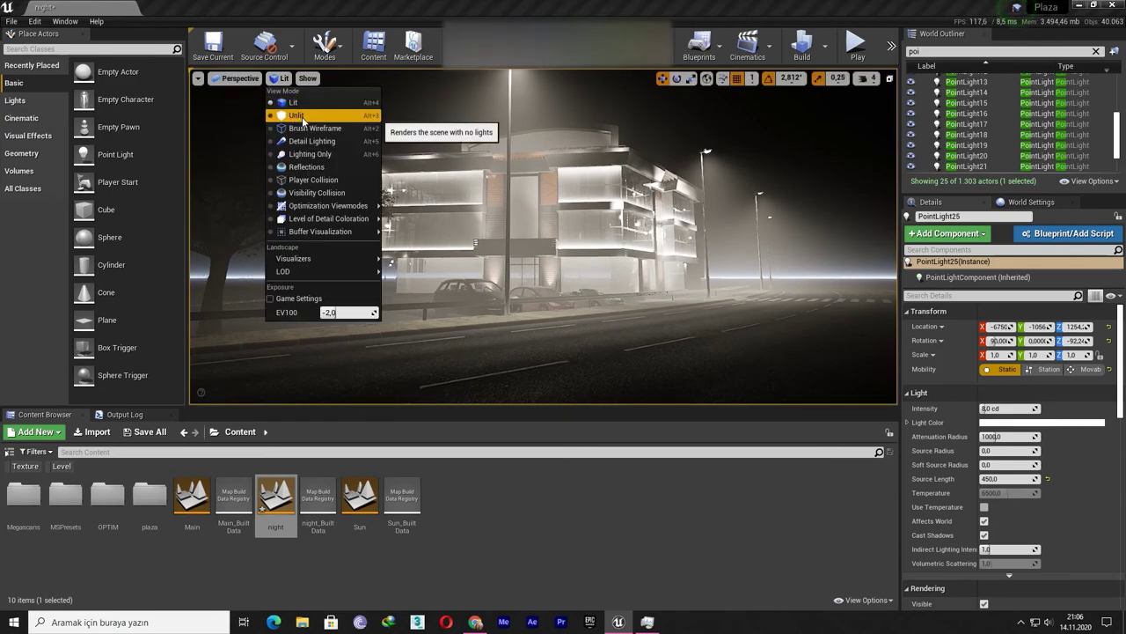
{"action": "left_click", "coordinate": [299, 113]}
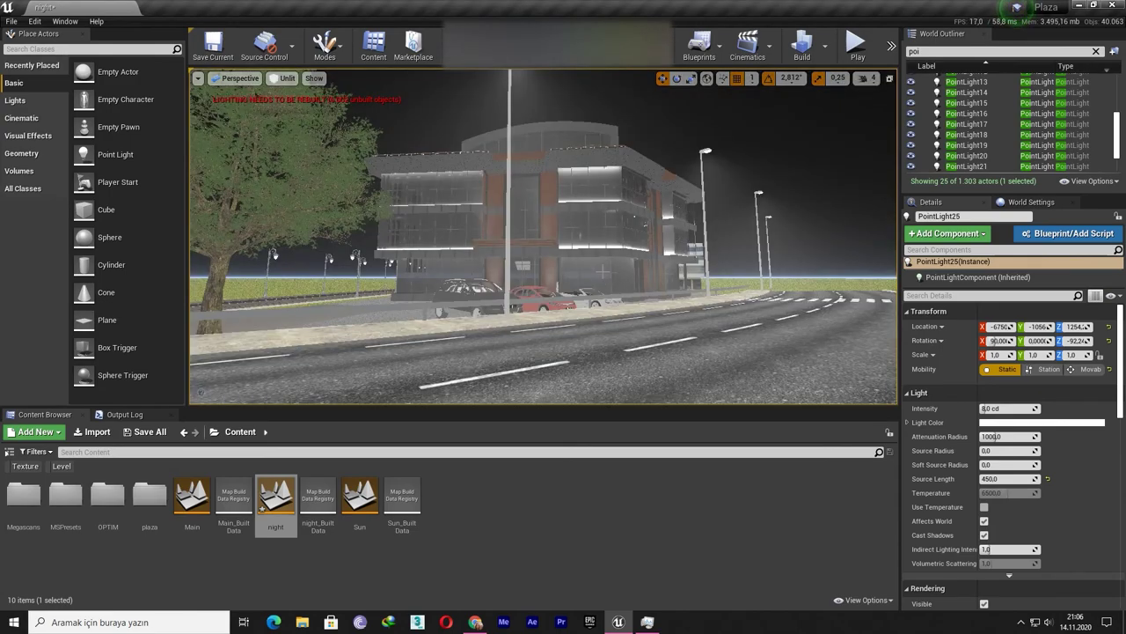
{"action": "left_click", "coordinate": [282, 78]}
{"action": "left_click", "coordinate": [295, 100]}
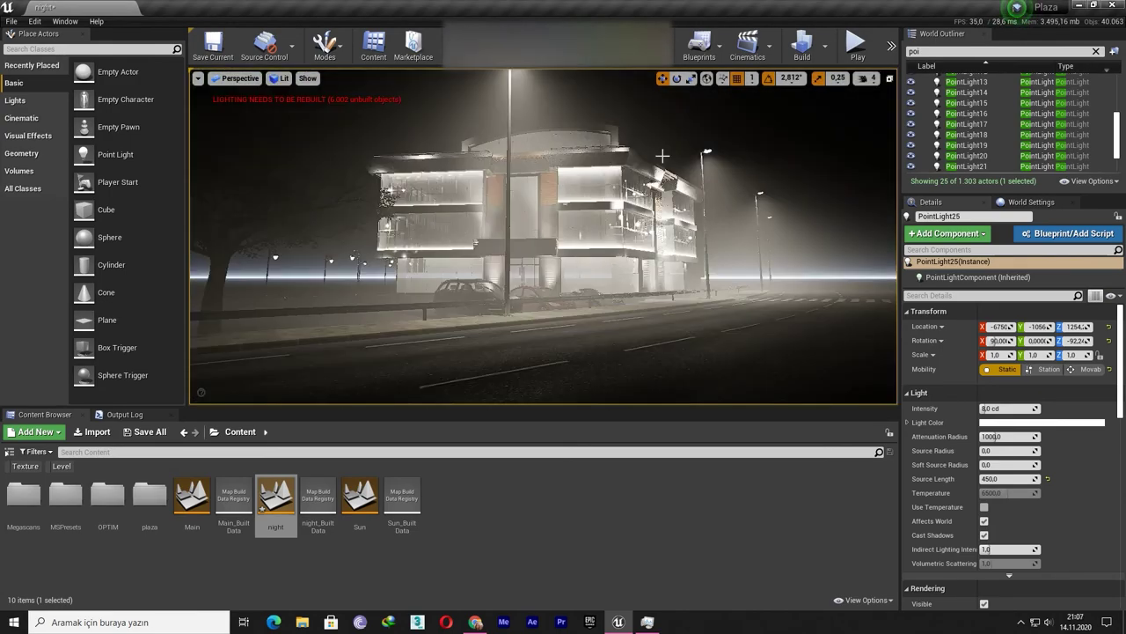
{"action": "double_click", "coordinate": [923, 54]}
Filter the outliner by 'ex', select ExponentialHeightFog, and toggle its visibility to compare.
{"action": "type", "text": "ex"}
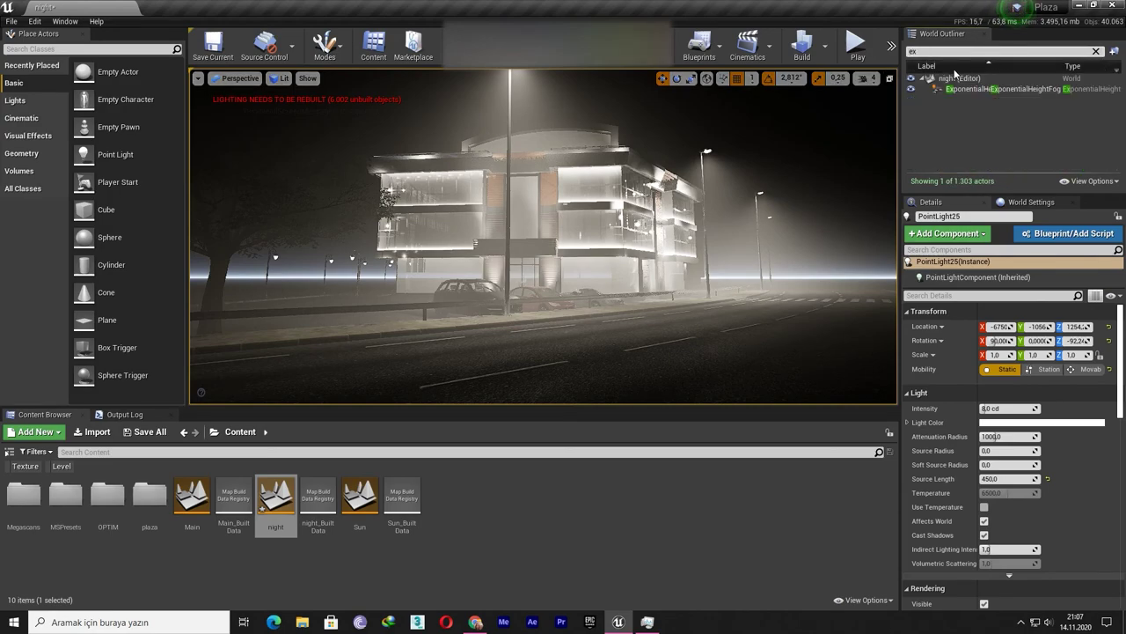
{"action": "left_click", "coordinate": [960, 89]}
{"action": "left_click", "coordinate": [911, 92]}
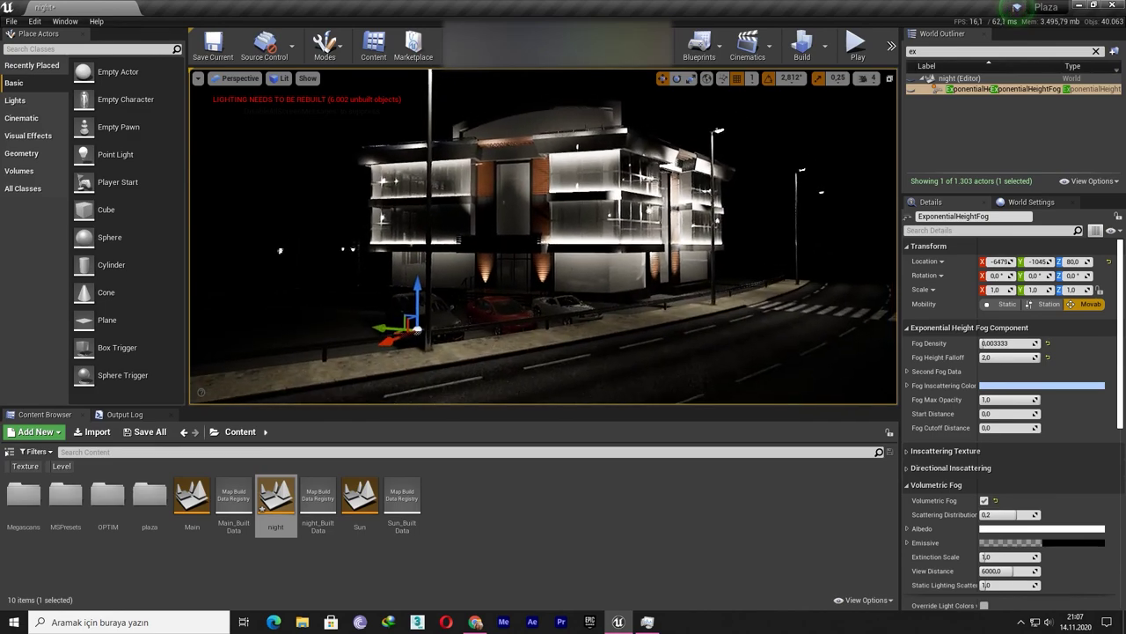
{"action": "right_click_drag", "start_coordinate": [835, 137], "coordinate": [835, 137]}
{"action": "left_click", "coordinate": [913, 91]}
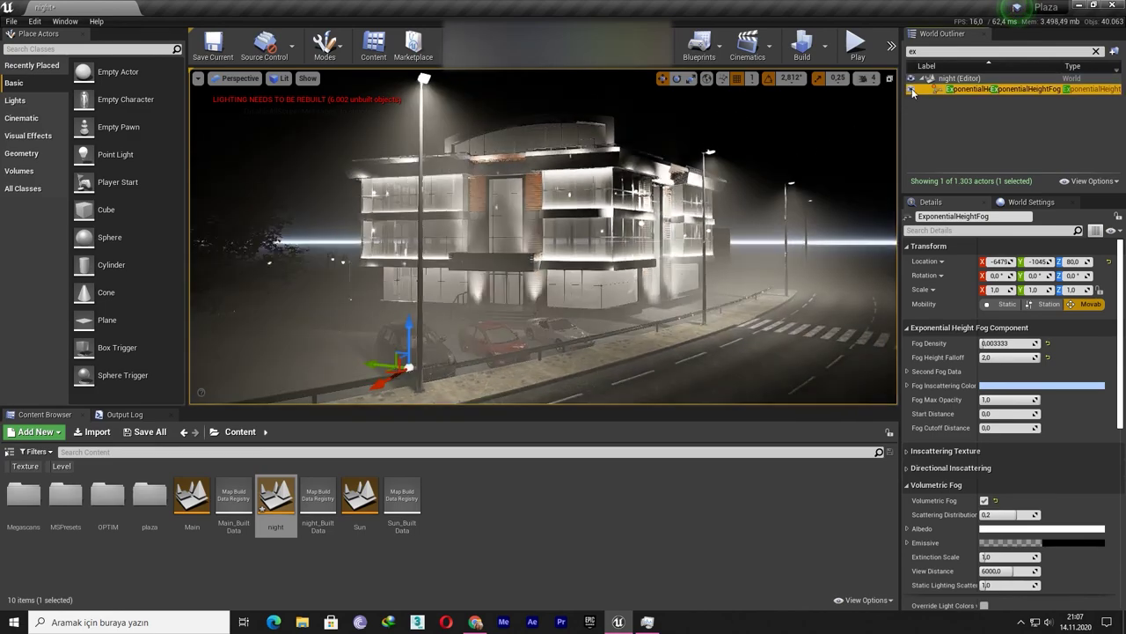
{"action": "left_click", "coordinate": [913, 91]}
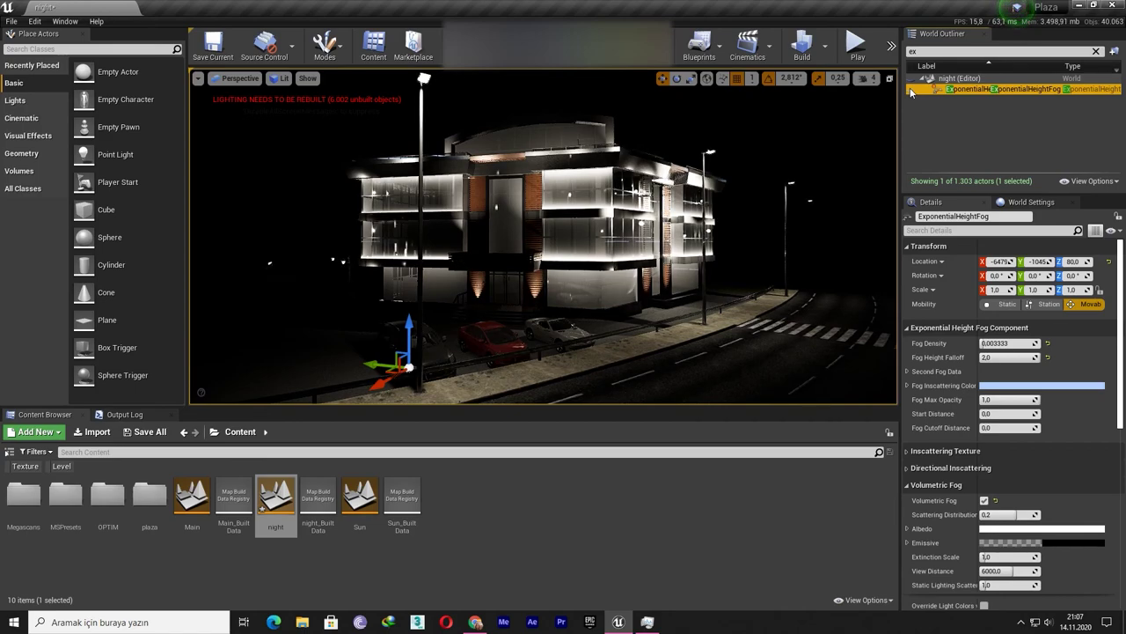
{"action": "left_click", "coordinate": [911, 91]}
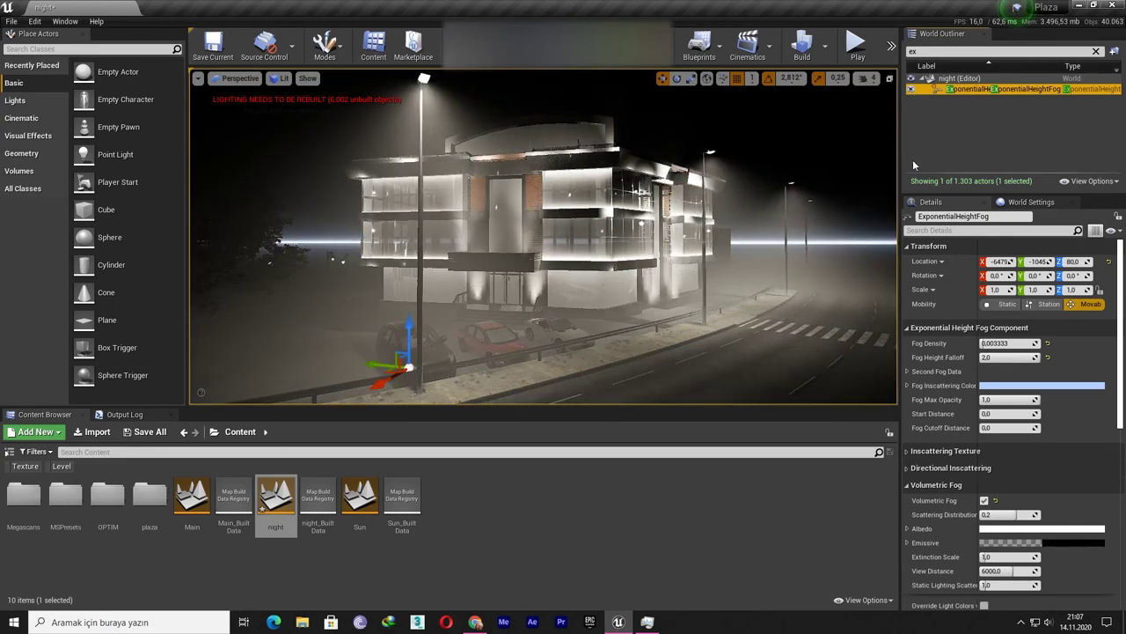
Set the fog's Extinction Scale to 0,5 and review the glass floors up close.
{"action": "scroll", "coordinate": [1009, 463], "scroll_direction": "down", "scroll_amount": 3}
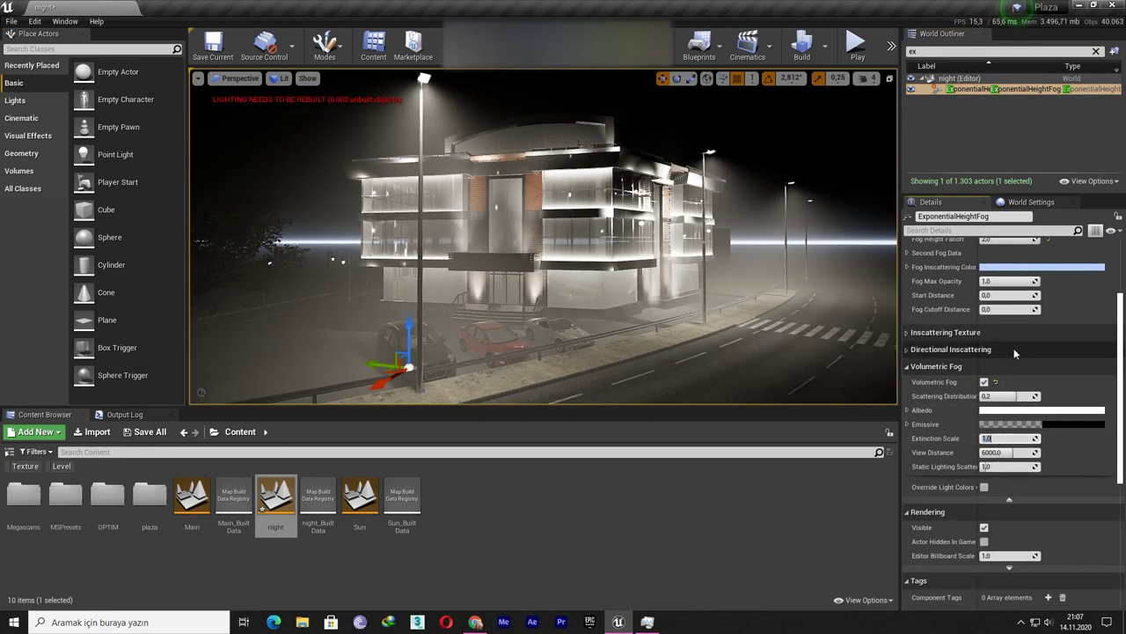
{"action": "type", "text": "0,5"}
{"action": "key", "text": "Return"}
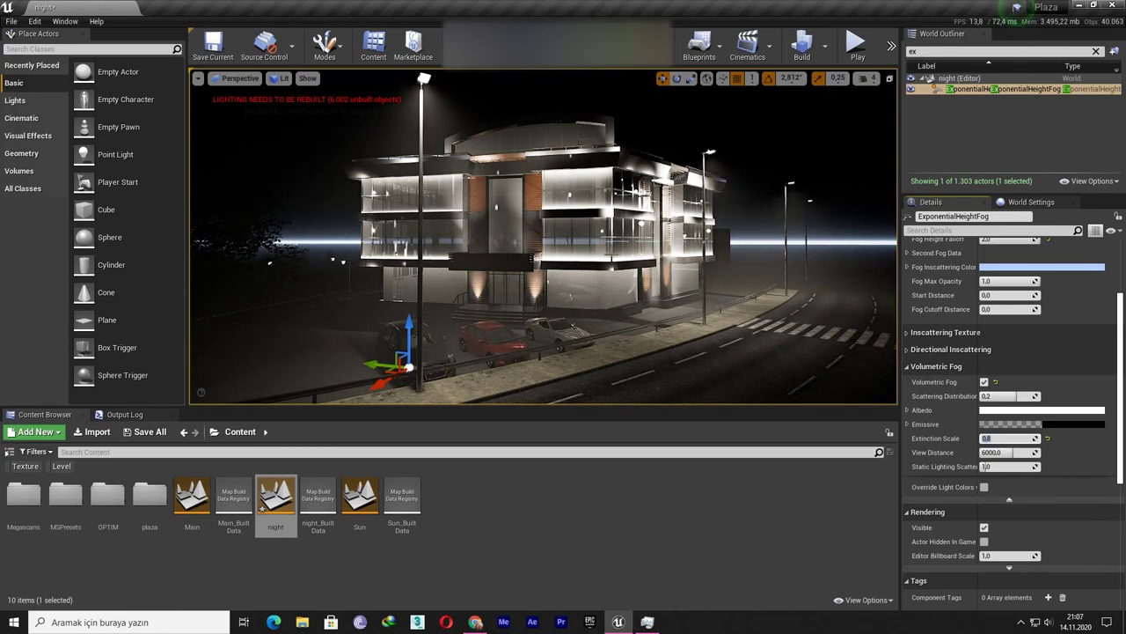
{"action": "mouse_move", "coordinate": [544, 237]}
{"action": "right_mouse_down"}
{"action": "mouse_move", "coordinate": [564, 246]}
{"action": "mouse_move", "coordinate": [350, 265]}
{"action": "mouse_move", "coordinate": [387, 255]}
{"action": "right_mouse_up"}
Show editor icons again and filter the World Outliner by 'point'.
{"action": "key", "text": "g"}
{"action": "left_click", "coordinate": [517, 341]}
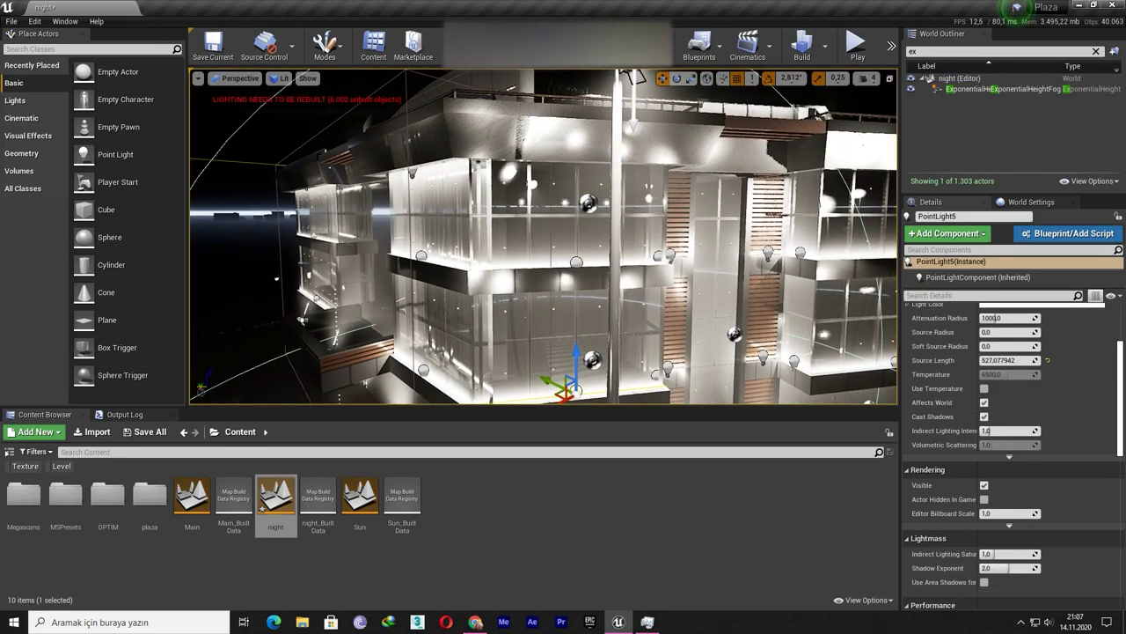
{"action": "scroll", "coordinate": [912, 370], "scroll_direction": "up", "scroll_amount": 3}
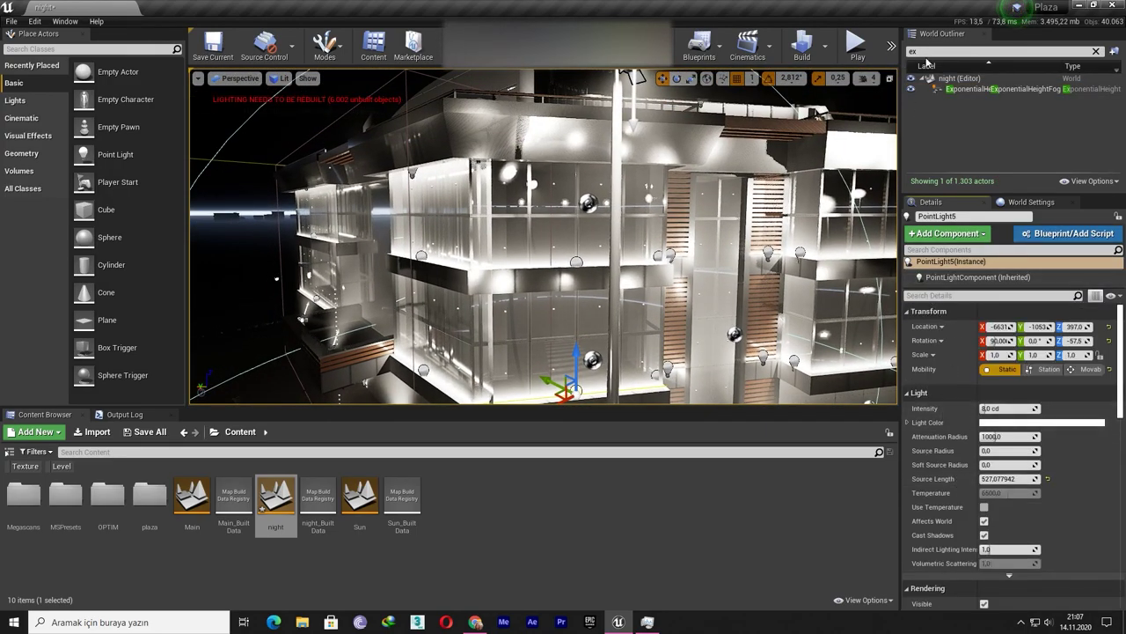
{"action": "key", "text": "BackSpace"}
{"action": "key", "text": "BackSpace"}
{"action": "type", "text": "po"}
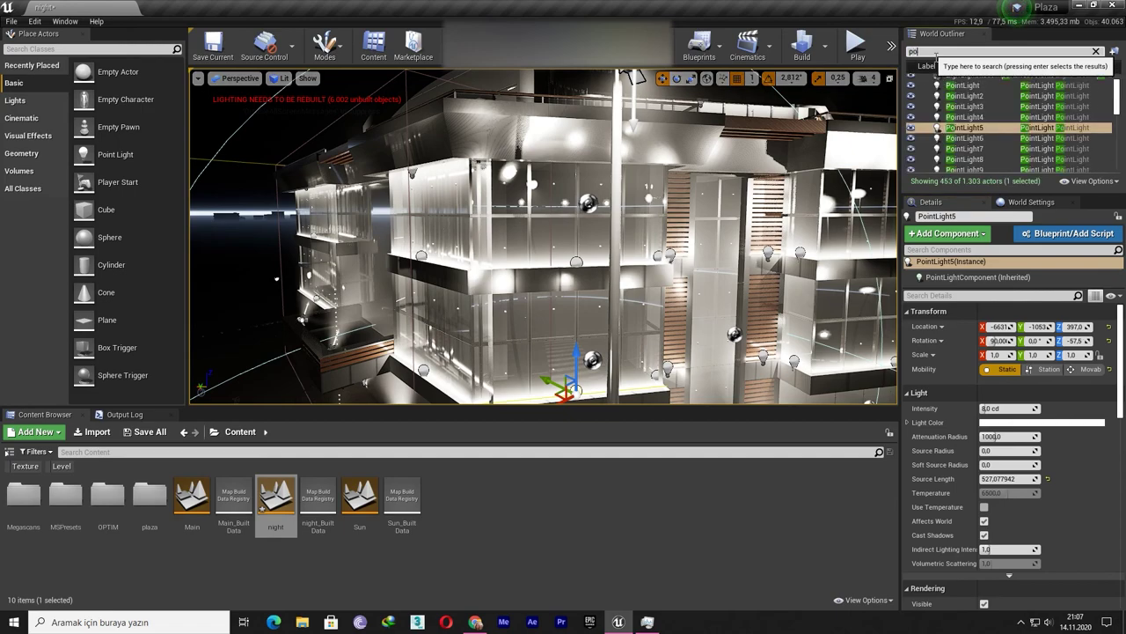
{"action": "type", "text": "int"}
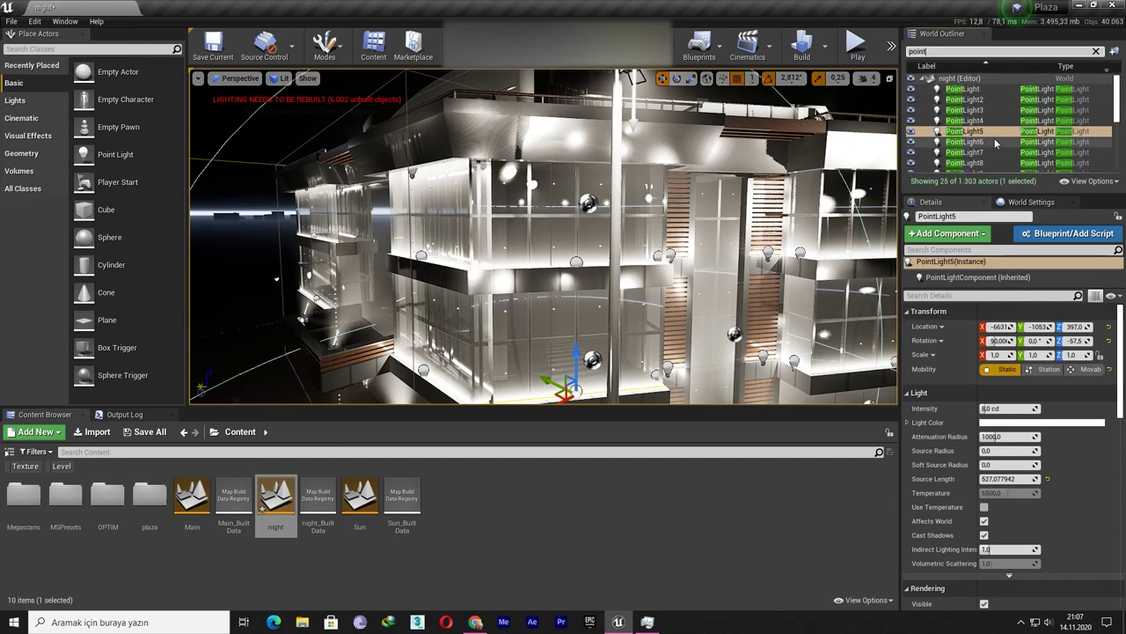
{"action": "left_click", "coordinate": [964, 89]}
Select all 25 point lights and set their shared Intensity to 2 cd.
{"action": "scroll", "coordinate": [995, 154], "scroll_direction": "down", "scroll_amount": 5}
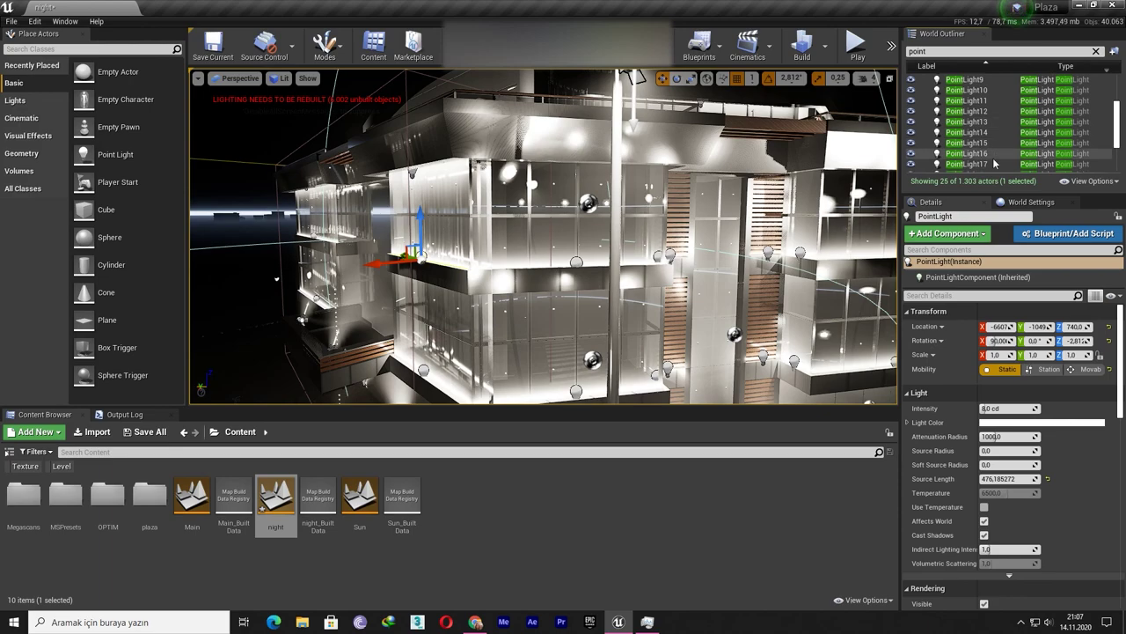
{"action": "scroll", "coordinate": [996, 156], "scroll_direction": "down", "scroll_amount": 1}
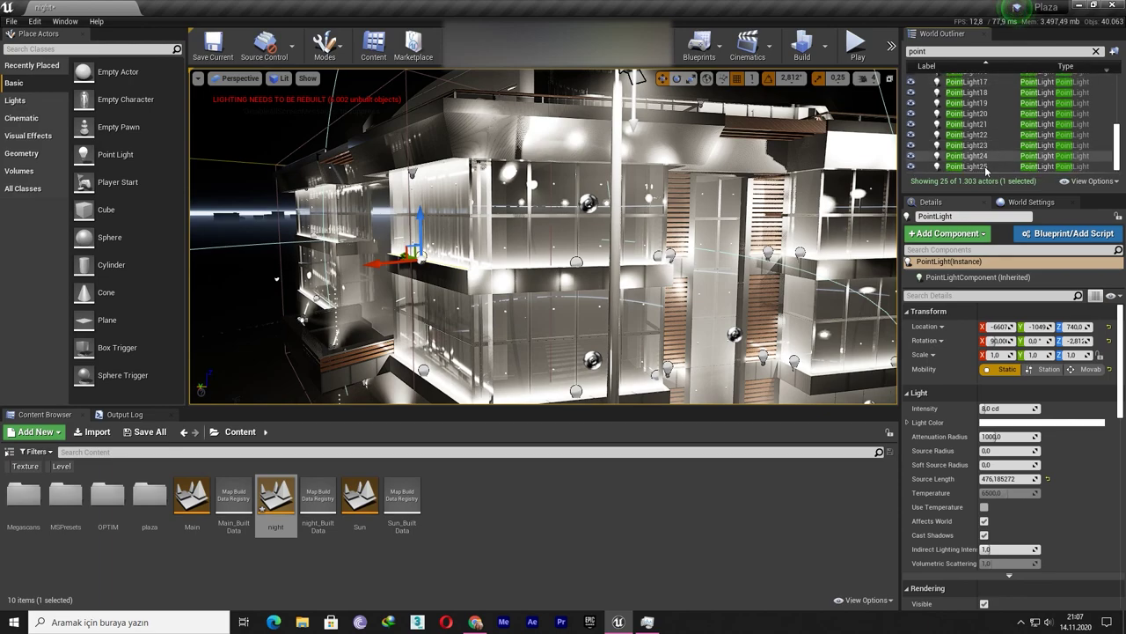
{"action": "left_click", "coordinate": [984, 168], "text": "shift"}
{"action": "left_click", "coordinate": [1008, 343]}
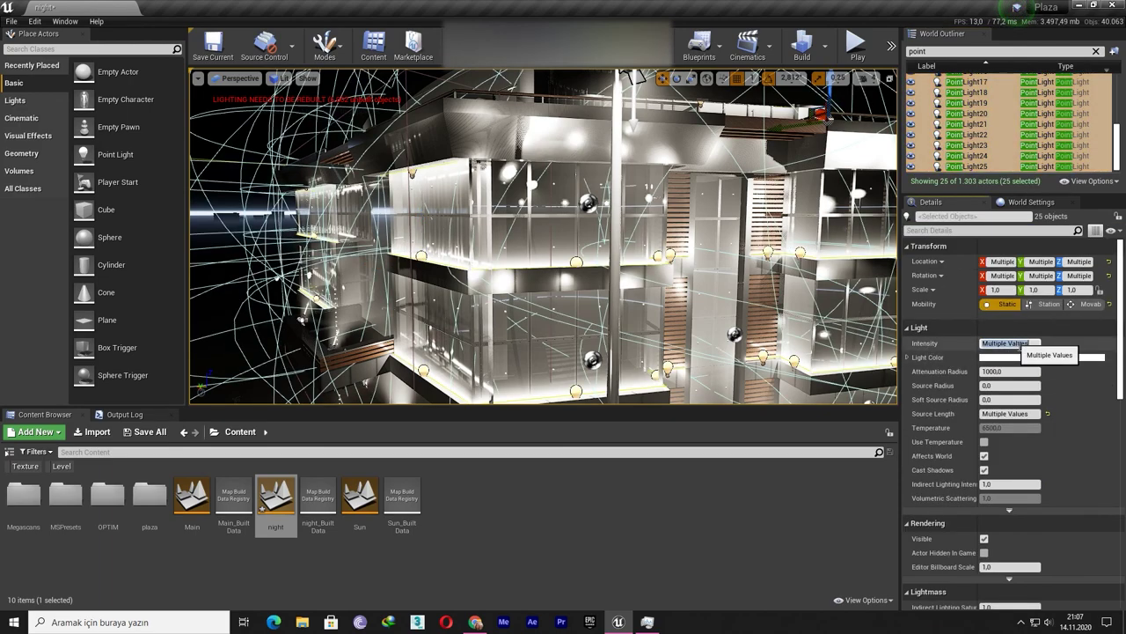
{"action": "type", "text": "2"}
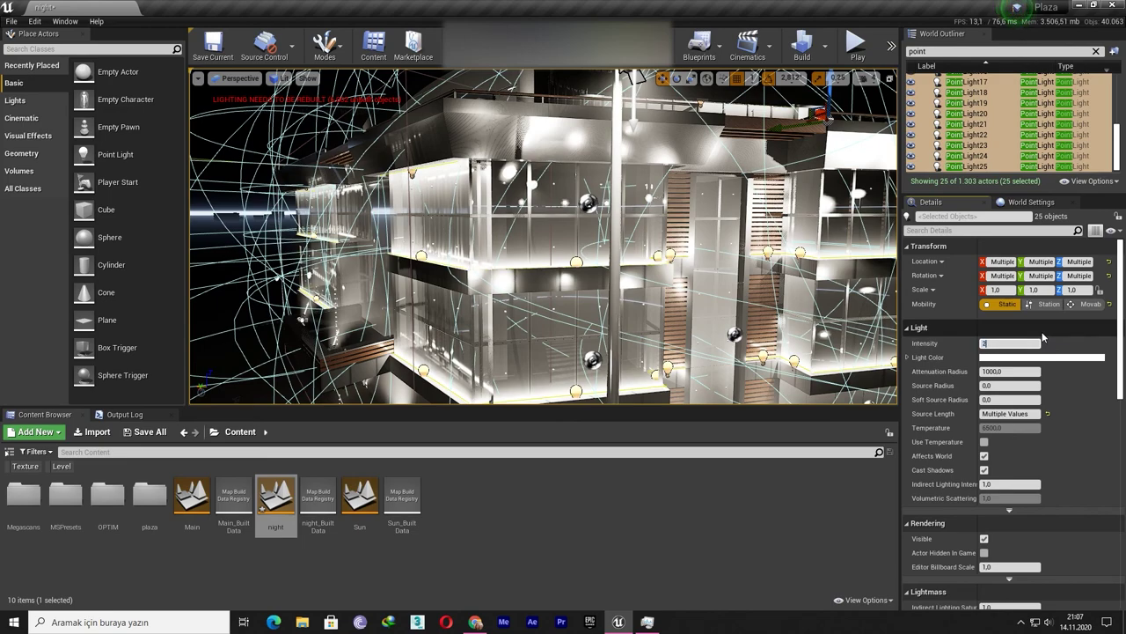
{"action": "key", "text": "Return"}
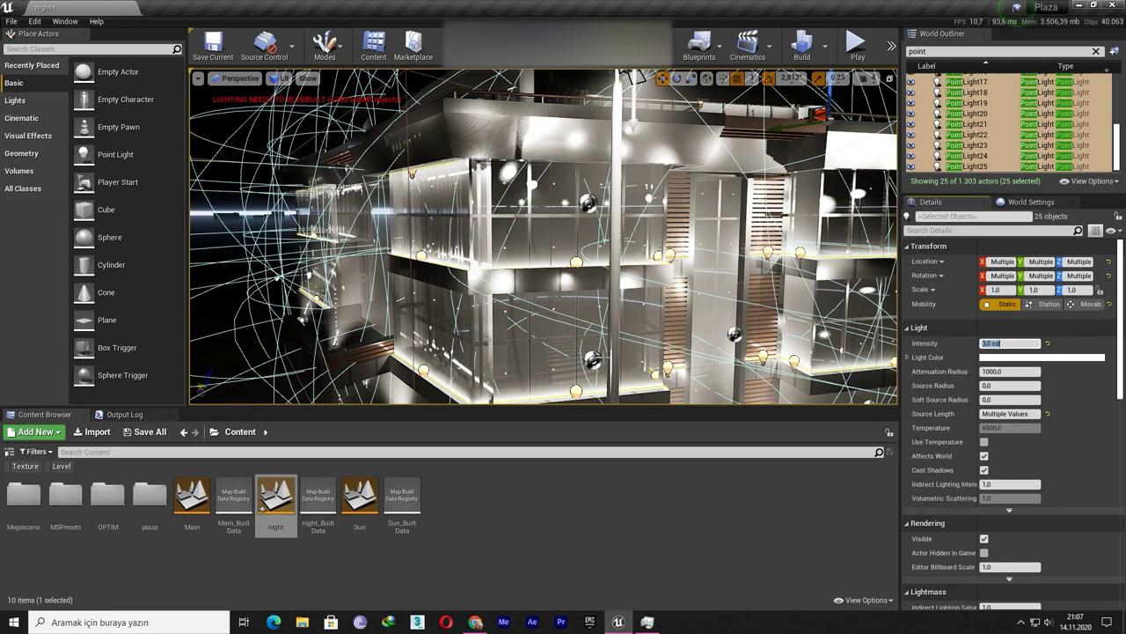
Orbit around the building and switch the viewport to Unlit view mode.
{"action": "right_click_drag", "start_coordinate": [543, 236], "coordinate": [616, 228]}
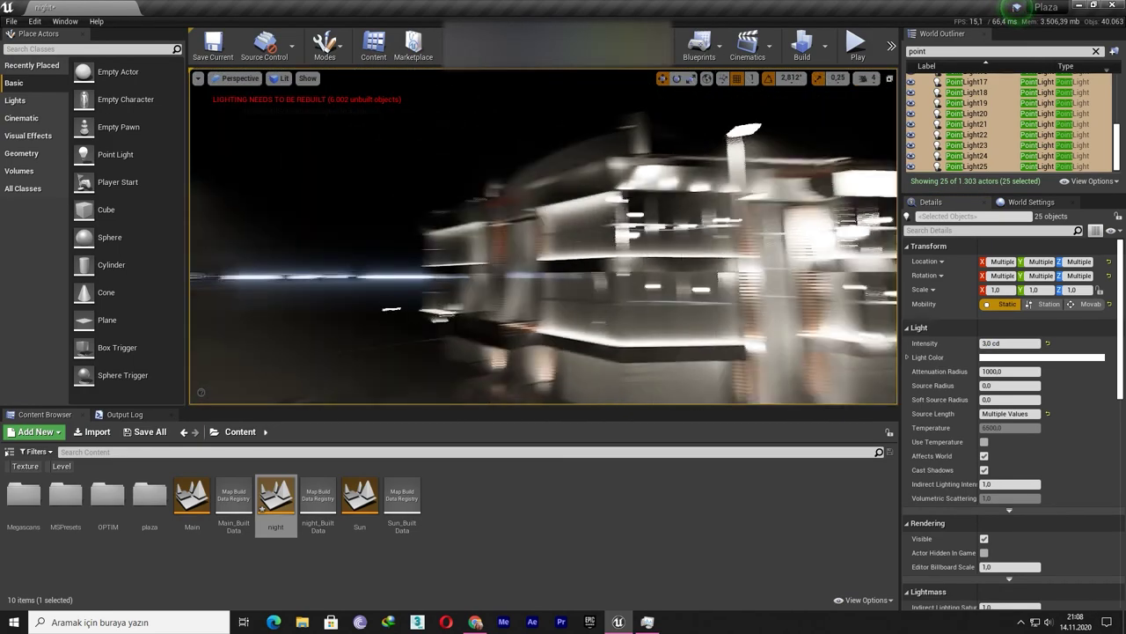
{"action": "mouse_move", "coordinate": [616, 229]}
{"action": "right_mouse_down"}
{"action": "mouse_move", "coordinate": [381, 306]}
{"action": "mouse_move", "coordinate": [352, 299]}
{"action": "right_mouse_up"}
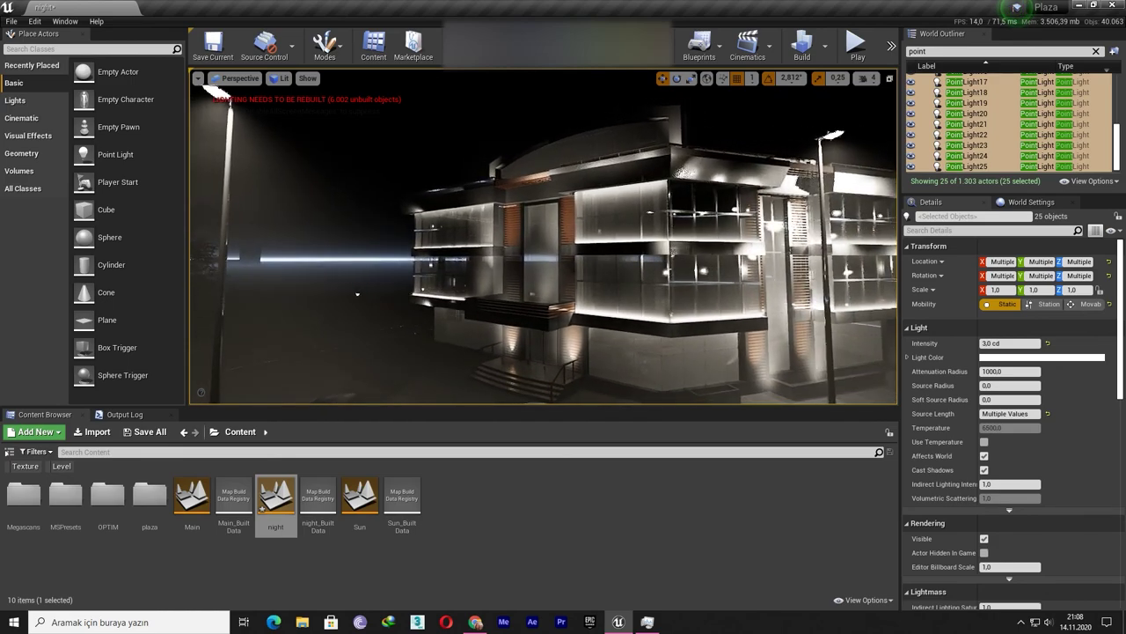
{"action": "left_click", "coordinate": [281, 78]}
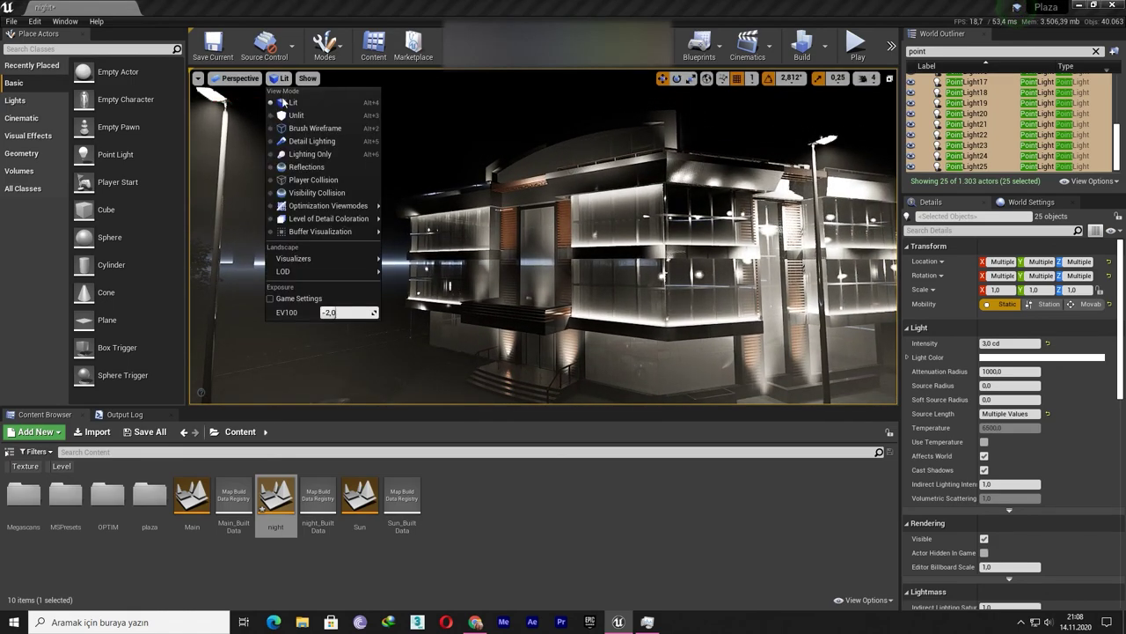
{"action": "left_click", "coordinate": [294, 115]}
{"action": "mouse_move", "coordinate": [294, 116]}
{"action": "right_mouse_down"}
{"action": "mouse_move", "coordinate": [352, 264]}
{"action": "mouse_move", "coordinate": [496, 285]}
{"action": "mouse_move", "coordinate": [479, 141]}
{"action": "right_mouse_up"}
Set engine scalability to High, then lower Shadows quality to Low.
{"action": "left_click", "coordinate": [476, 55]}
{"action": "mouse_move", "coordinate": [563, 211]}
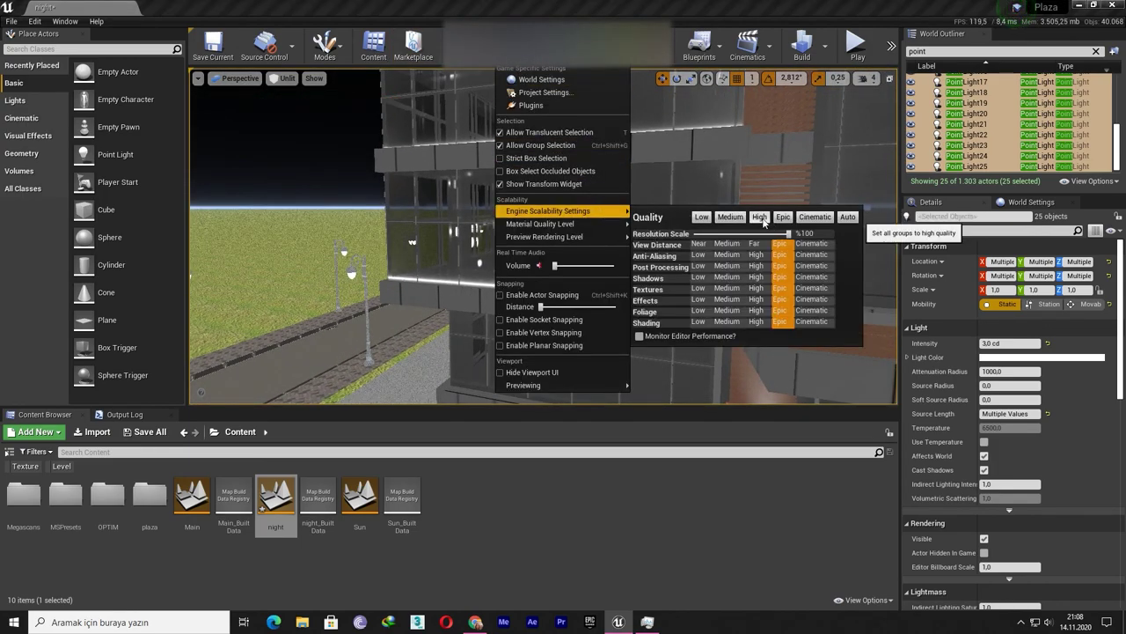
{"action": "left_click", "coordinate": [759, 217]}
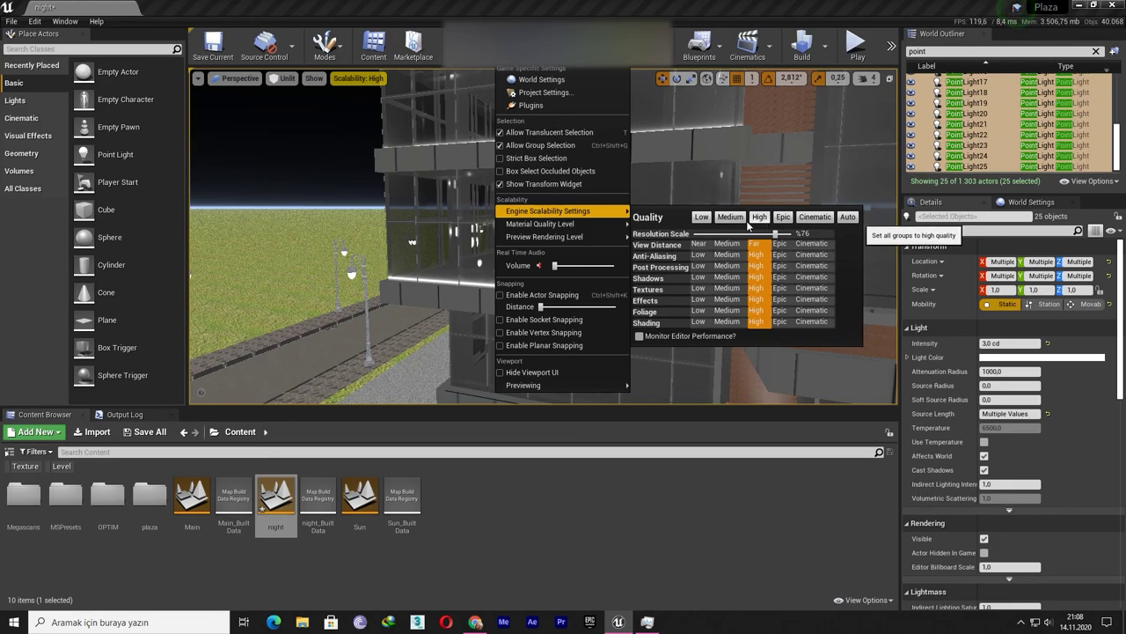
{"action": "right_click_drag", "start_coordinate": [762, 207], "coordinate": [600, 144]}
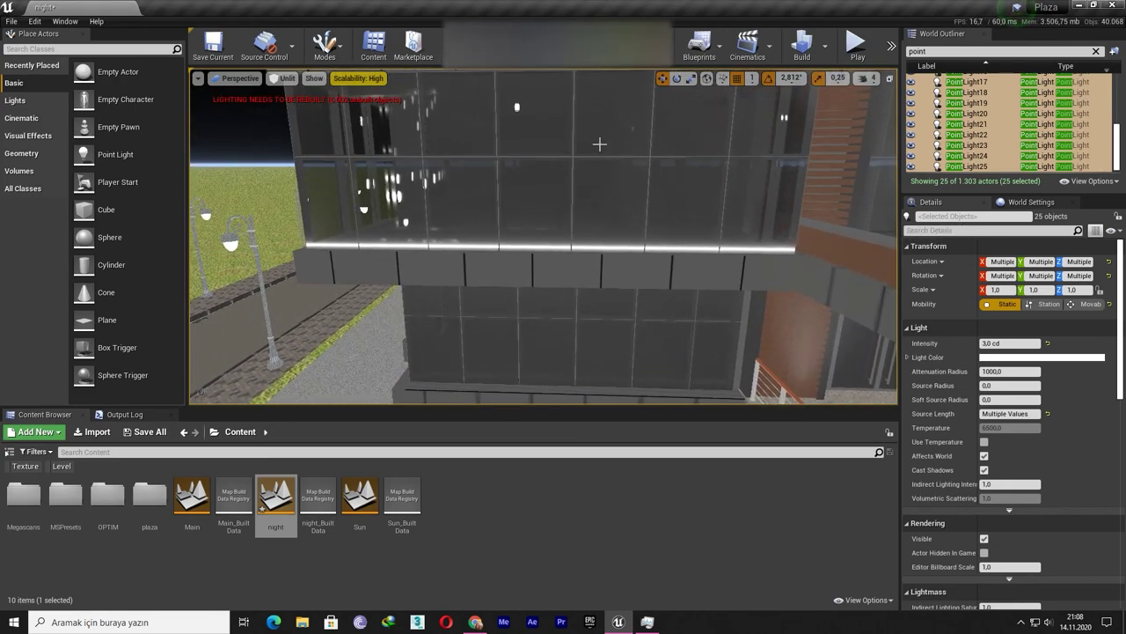
{"action": "left_click", "coordinate": [353, 81]}
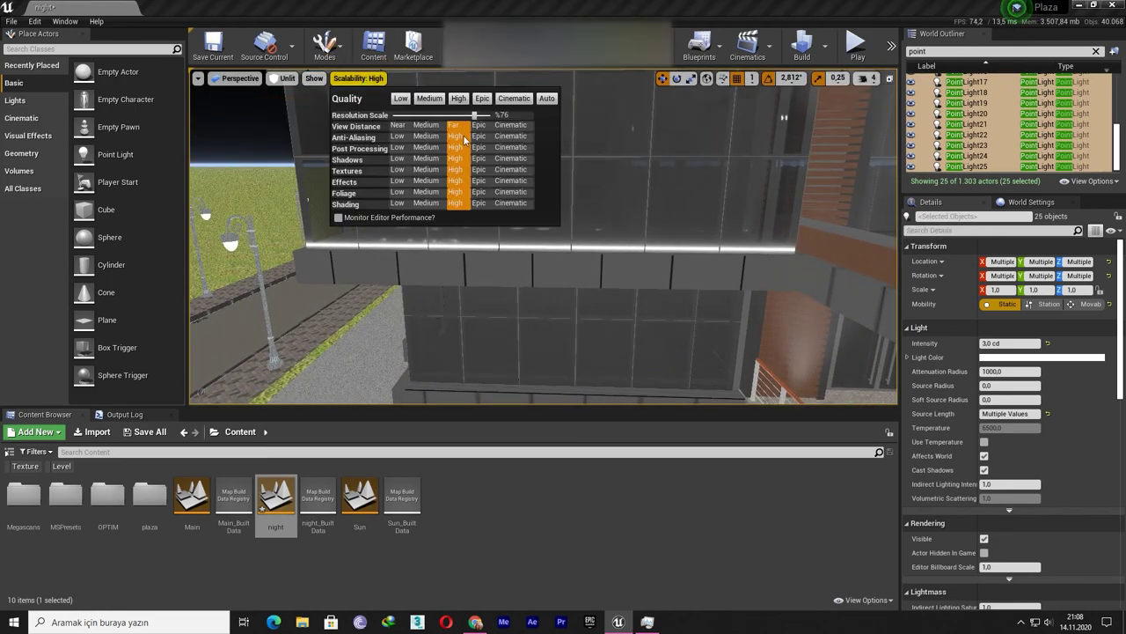
{"action": "left_click", "coordinate": [396, 159]}
{"action": "right_click_drag", "start_coordinate": [458, 264], "coordinate": [528, 229]}
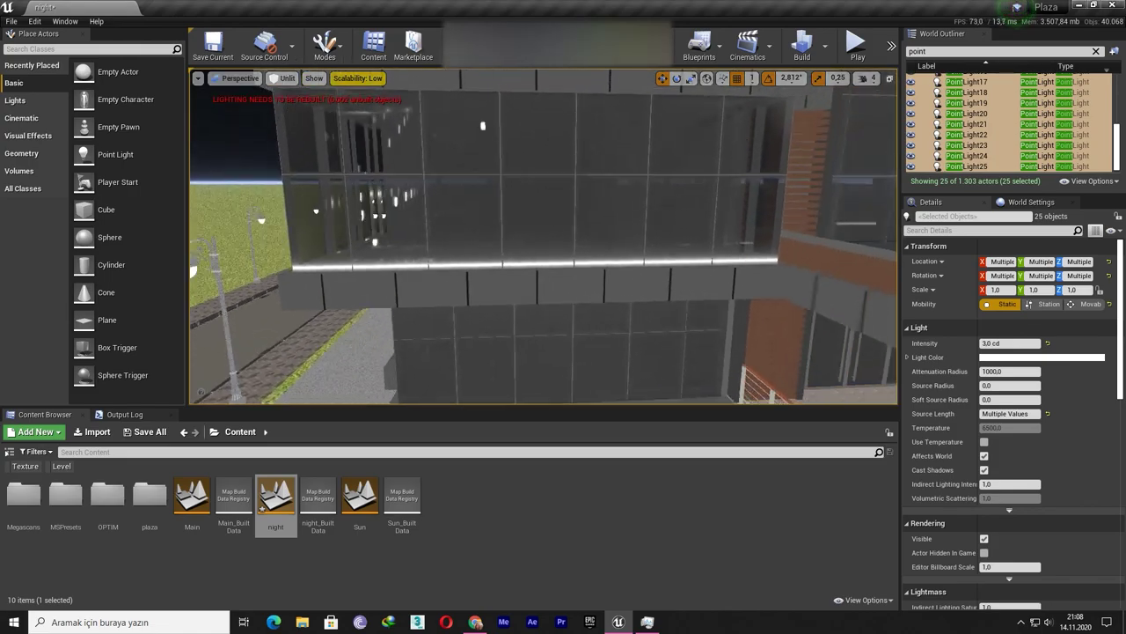
Duplicate the facade strip light and lower the copy to the floor edge below, source length 850.
{"action": "left_click", "coordinate": [535, 292]}
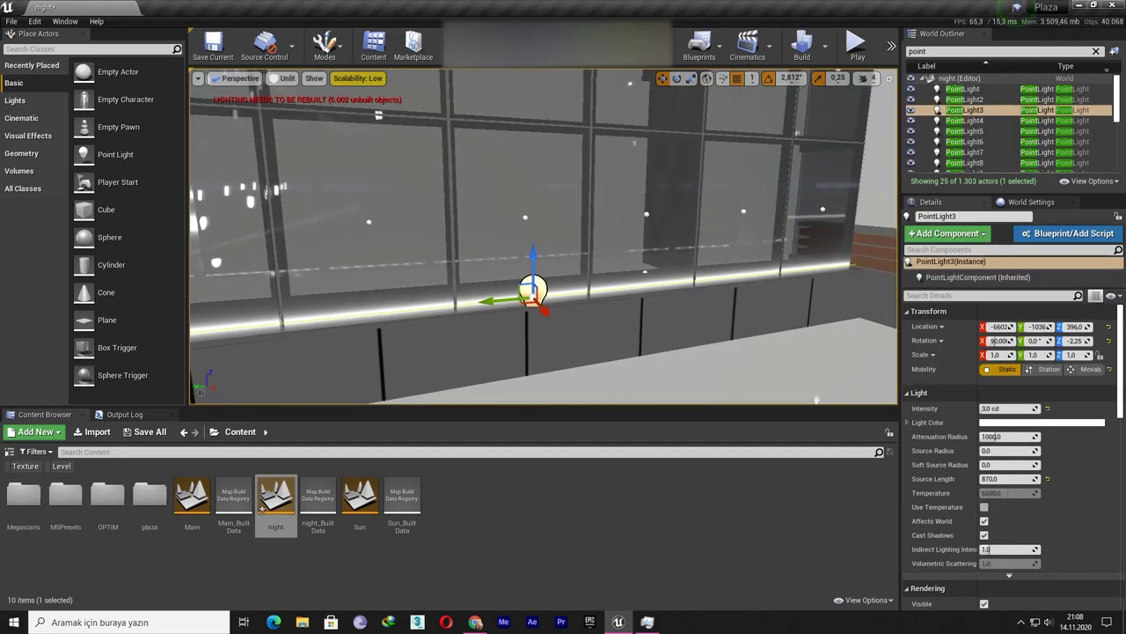
{"action": "right_click_drag", "start_coordinate": [534, 292], "coordinate": [579, 205]}
{"action": "key", "text": "ctrl+w"}
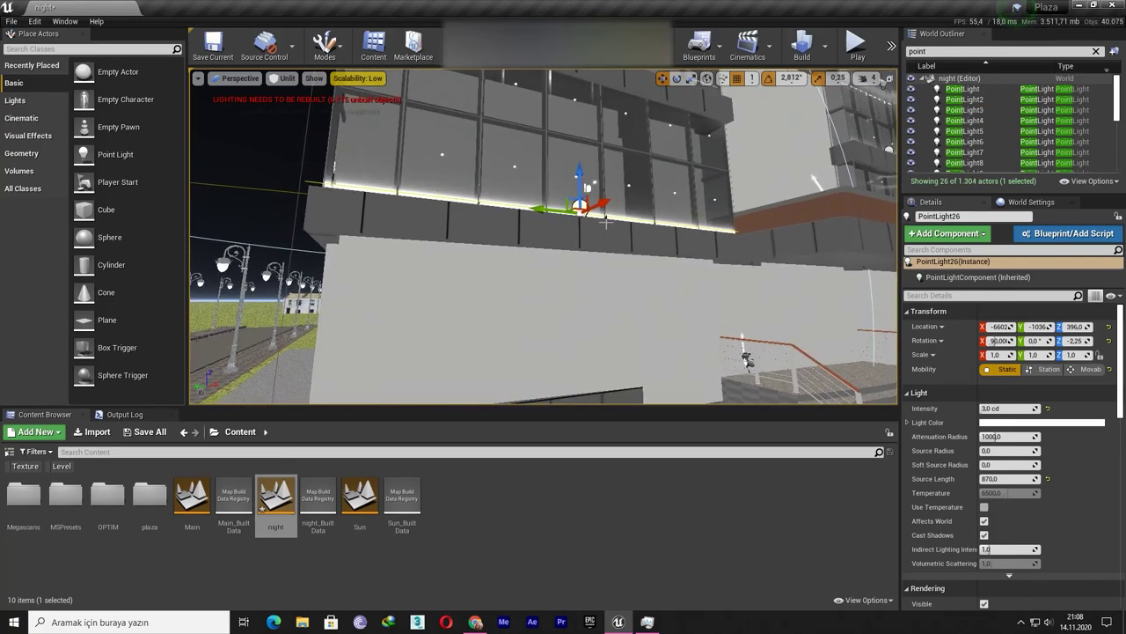
{"action": "left_click_drag", "start_coordinate": [584, 181], "coordinate": [585, 187]}
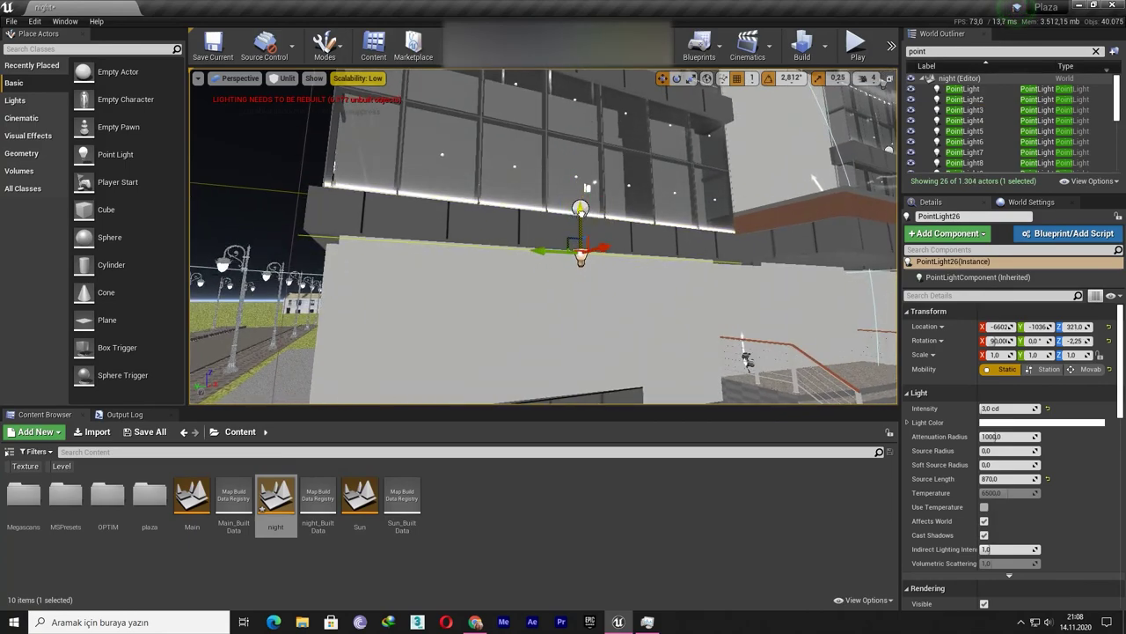
{"action": "mouse_move", "coordinate": [580, 214]}
{"action": "right_mouse_down"}
{"action": "mouse_move", "coordinate": [627, 393]}
{"action": "mouse_move", "coordinate": [547, 255]}
{"action": "right_mouse_up"}
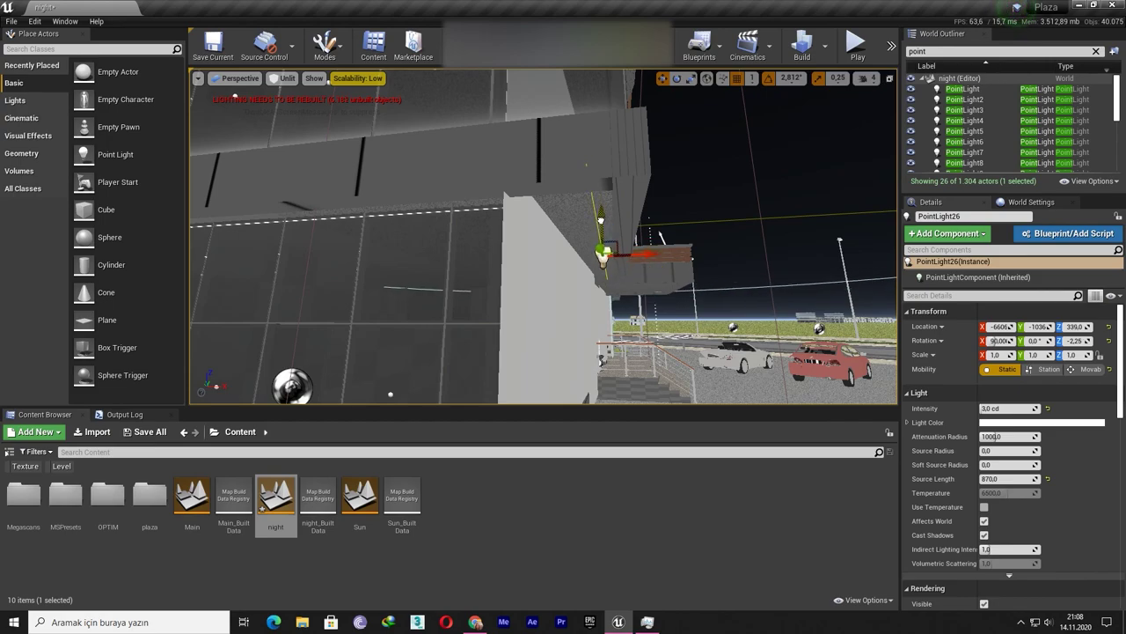
{"action": "mouse_move", "coordinate": [547, 256]}
{"action": "right_mouse_down"}
{"action": "mouse_move", "coordinate": [551, 220]}
{"action": "mouse_move", "coordinate": [1033, 501]}
{"action": "right_mouse_up"}
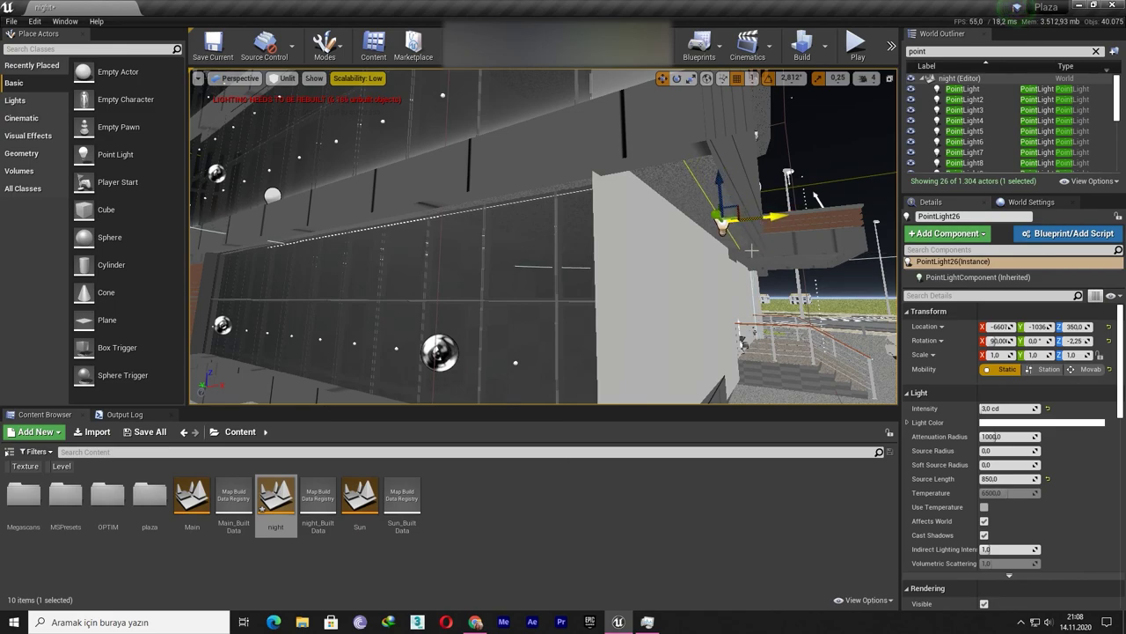
{"action": "right_click_drag", "start_coordinate": [752, 250], "coordinate": [722, 264]}
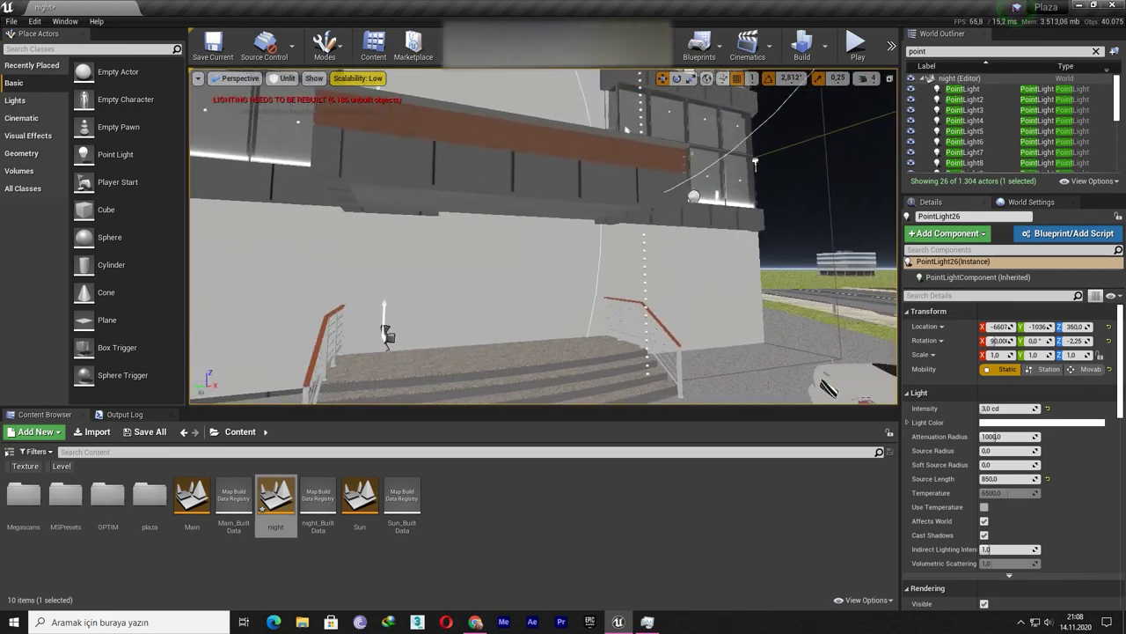
{"action": "right_click_drag", "start_coordinate": [627, 130], "coordinate": [590, 185]}
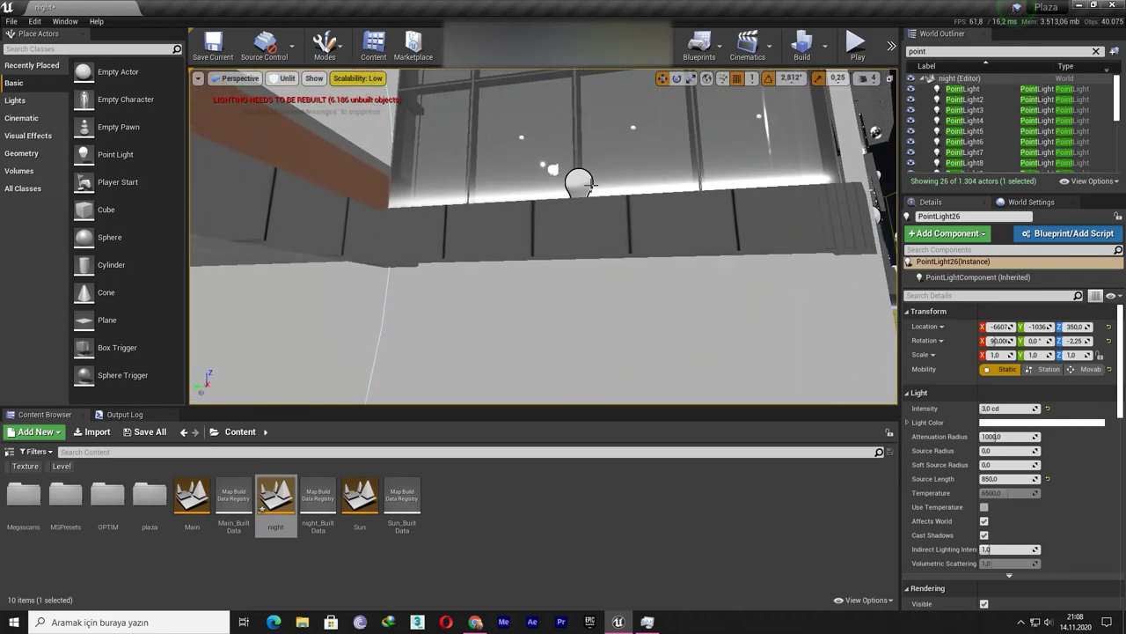
{"action": "right_click_drag", "start_coordinate": [701, 219], "coordinate": [695, 225]}
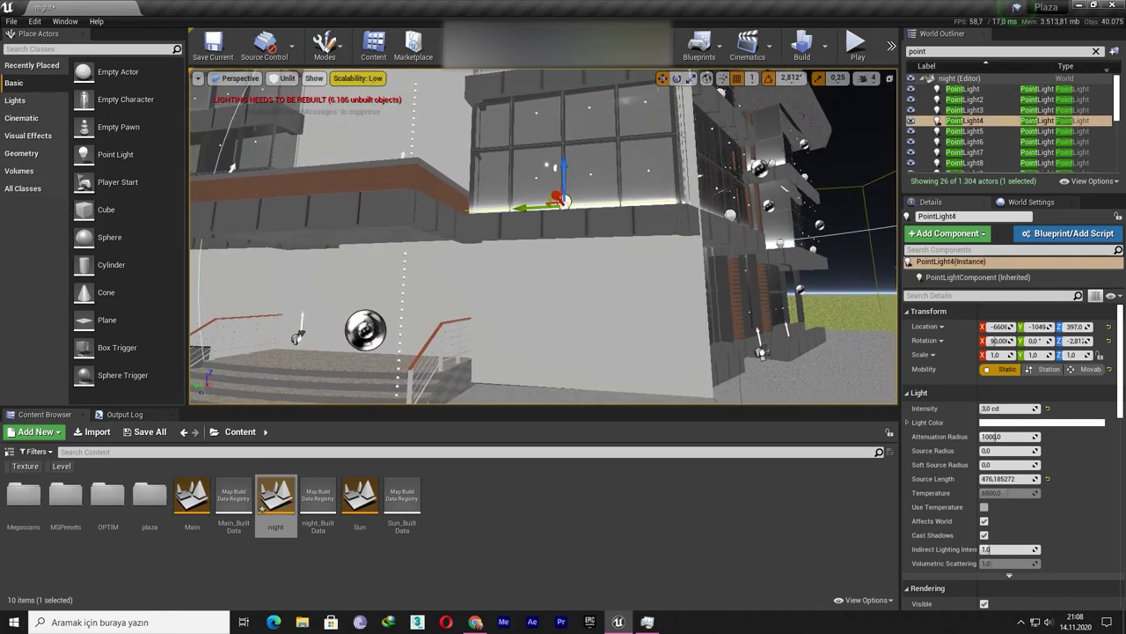
Duplicate two more strip lights and lower them to the lower floor edges, the last at 1400 source length.
{"action": "key", "text": "ctrl+w"}
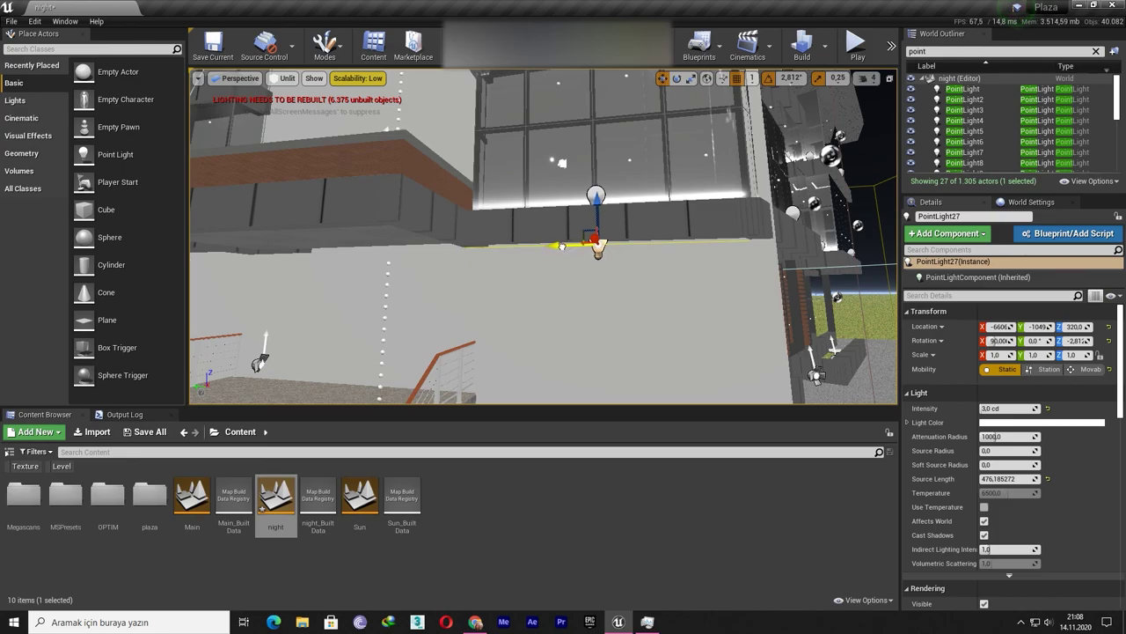
{"action": "mouse_move", "coordinate": [564, 270]}
{"action": "right_mouse_down"}
{"action": "mouse_move", "coordinate": [528, 264]}
{"action": "mouse_move", "coordinate": [533, 255]}
{"action": "right_mouse_up"}
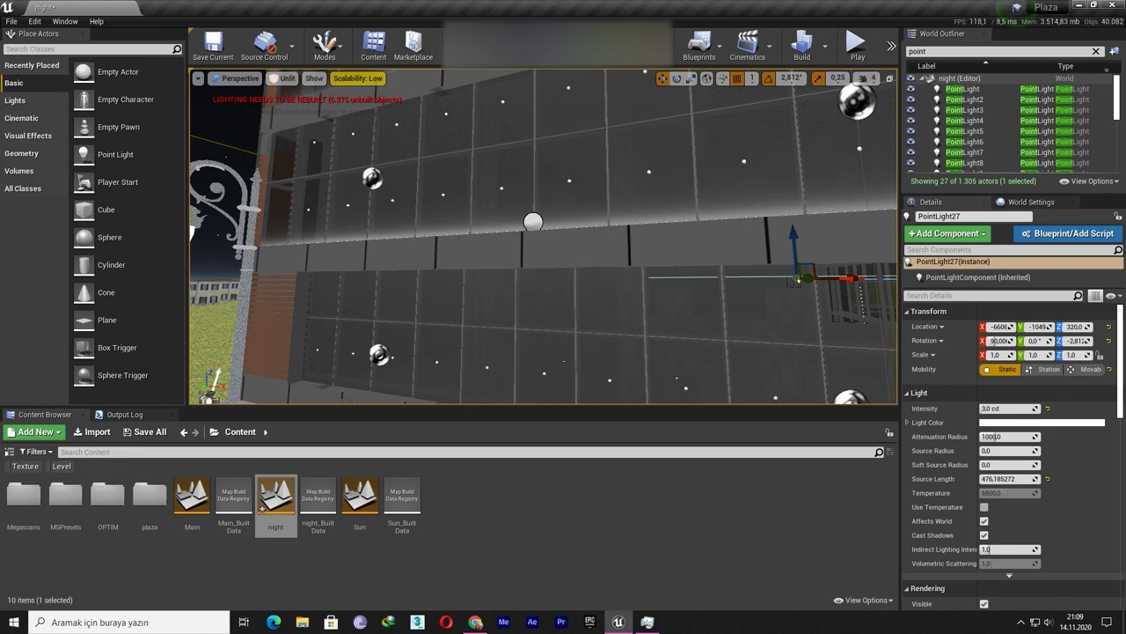
{"action": "key", "text": "ctrl+v"}
{"action": "left_click_drag", "start_coordinate": [542, 197], "coordinate": [535, 235]}
{"action": "right_click_drag", "start_coordinate": [536, 255], "coordinate": [669, 246]}
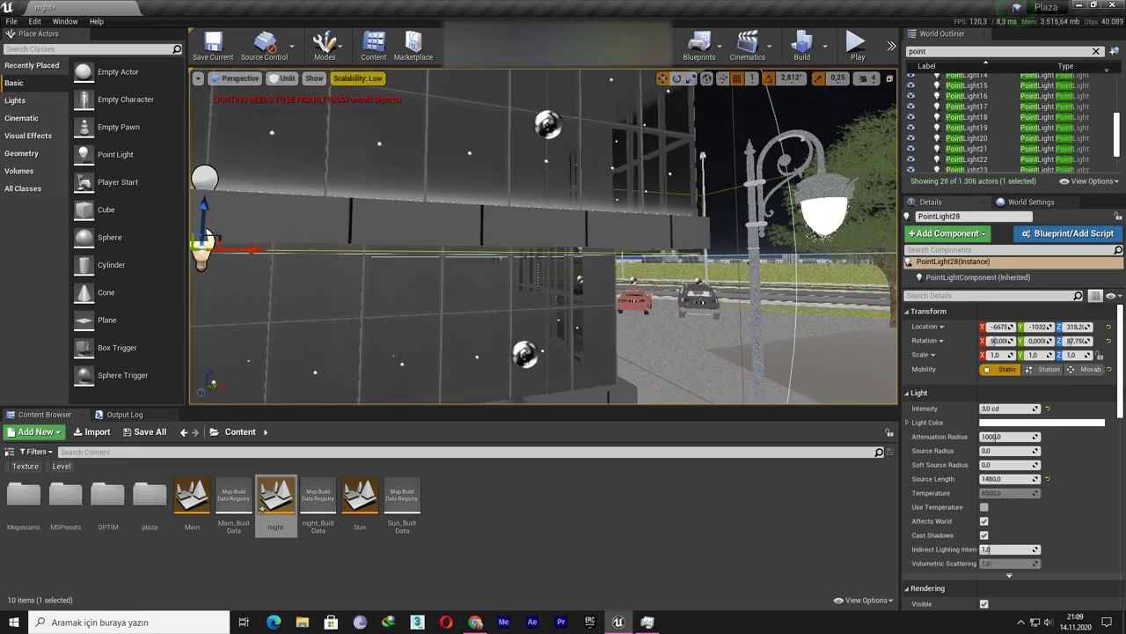
{"action": "right_click_drag", "start_coordinate": [574, 288], "coordinate": [574, 288]}
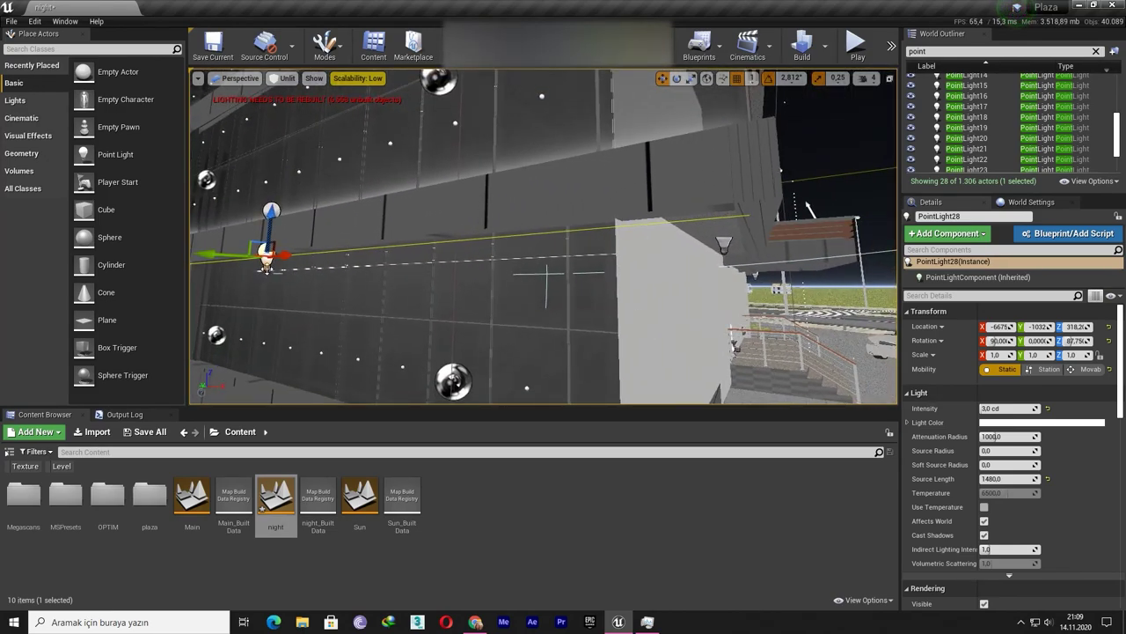
{"action": "mouse_move", "coordinate": [286, 276]}
{"action": "right_mouse_down"}
{"action": "mouse_move", "coordinate": [507, 346]}
{"action": "mouse_move", "coordinate": [494, 346]}
{"action": "right_mouse_up"}
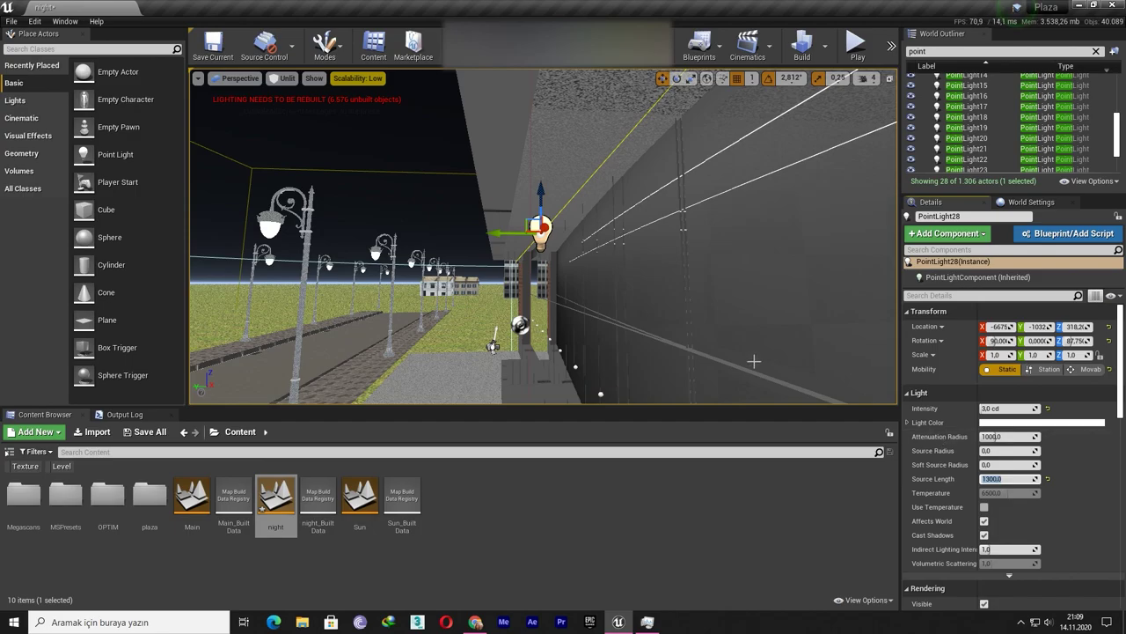
{"action": "right_click_drag", "start_coordinate": [754, 361], "coordinate": [754, 356]}
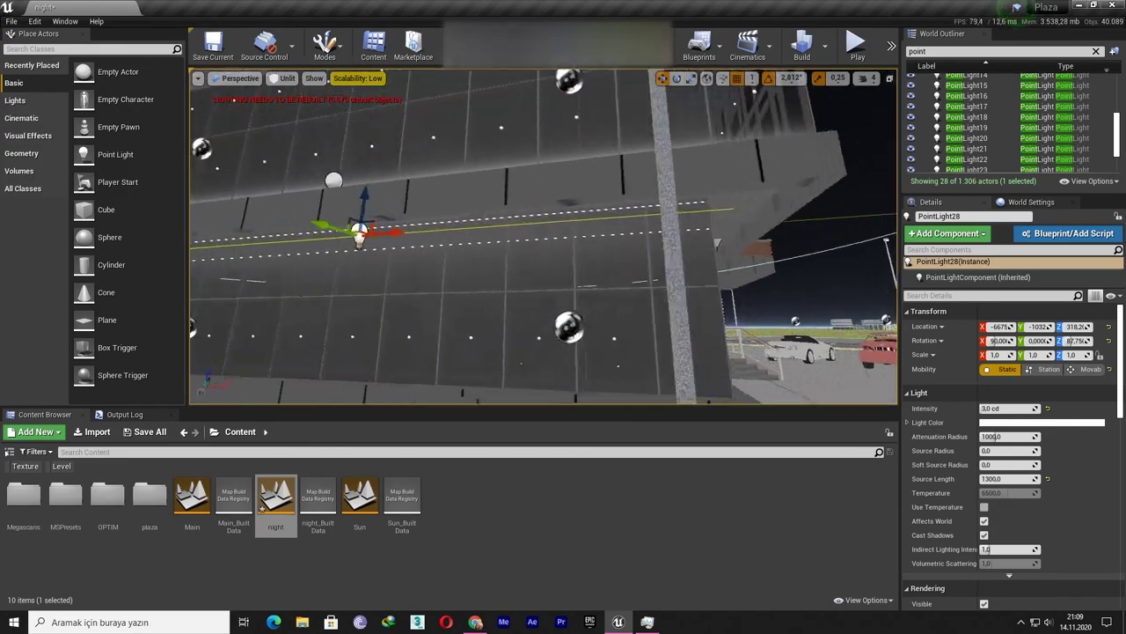
{"action": "right_click_drag", "start_coordinate": [661, 246], "coordinate": [661, 246]}
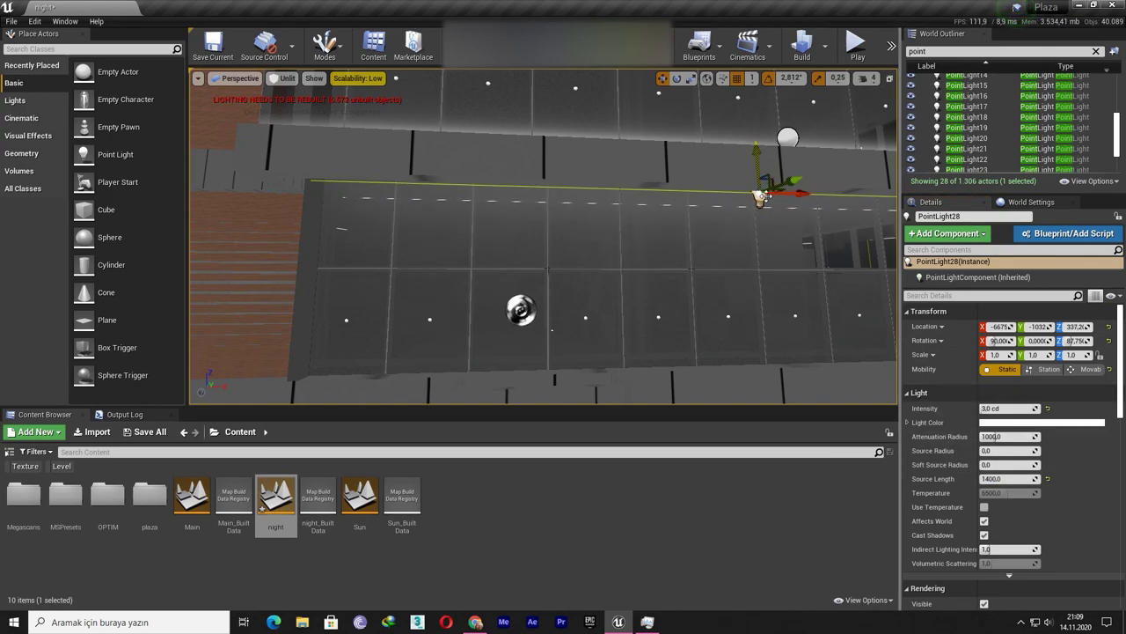
{"action": "mouse_move", "coordinate": [786, 199]}
{"action": "right_mouse_down"}
{"action": "mouse_move", "coordinate": [669, 150]}
{"action": "mouse_move", "coordinate": [616, 176]}
{"action": "mouse_move", "coordinate": [599, 202]}
{"action": "mouse_move", "coordinate": [563, 202]}
{"action": "right_mouse_up"}
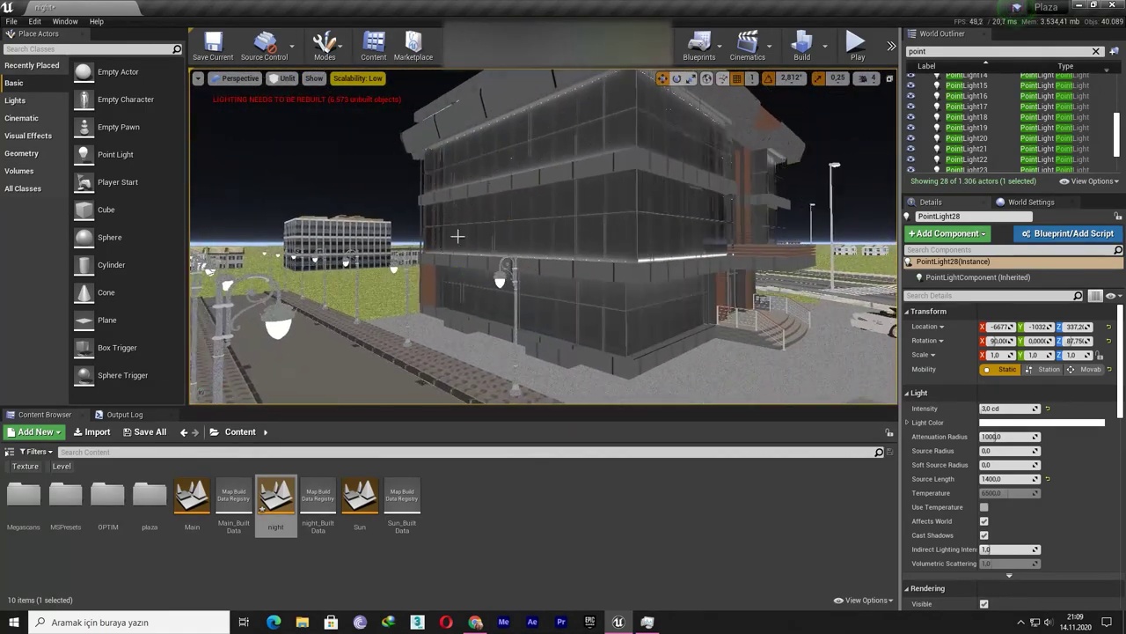
Switch the viewport back to Lit view mode.
{"action": "left_click", "coordinate": [283, 78]}
{"action": "left_click", "coordinate": [317, 103]}
{"action": "mouse_move", "coordinate": [330, 141]}
{"action": "right_mouse_down"}
{"action": "mouse_move", "coordinate": [387, 149]}
{"action": "mouse_move", "coordinate": [352, 151]}
{"action": "right_mouse_up"}
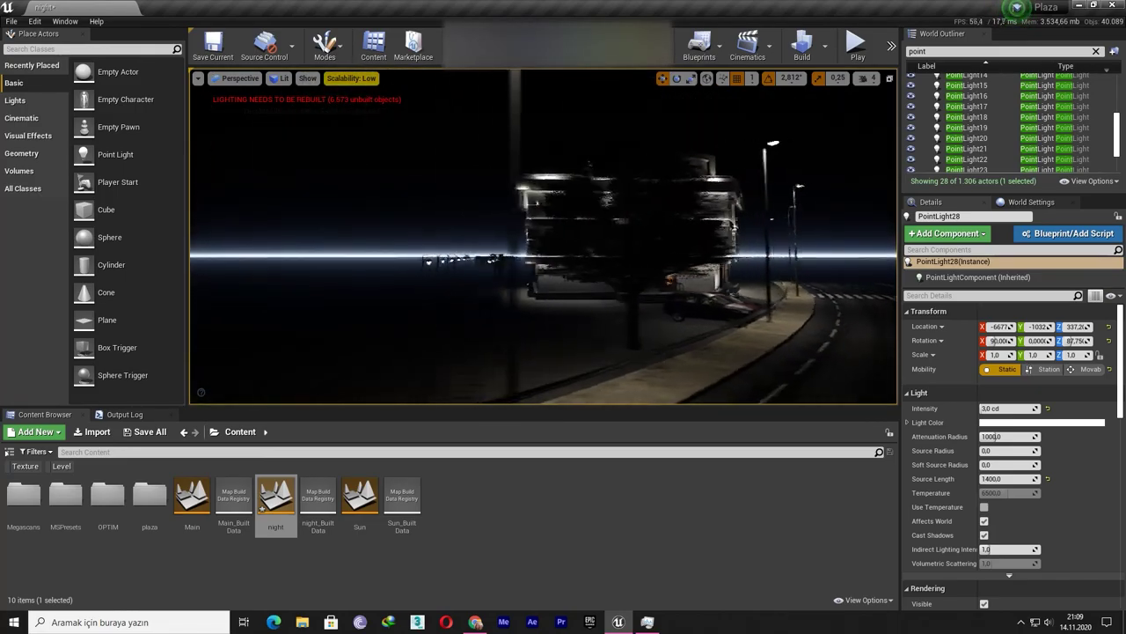
Raise engine scalability to Epic and run Build Lighting Only.
{"action": "left_click", "coordinate": [352, 78]}
{"action": "left_click", "coordinate": [476, 99]}
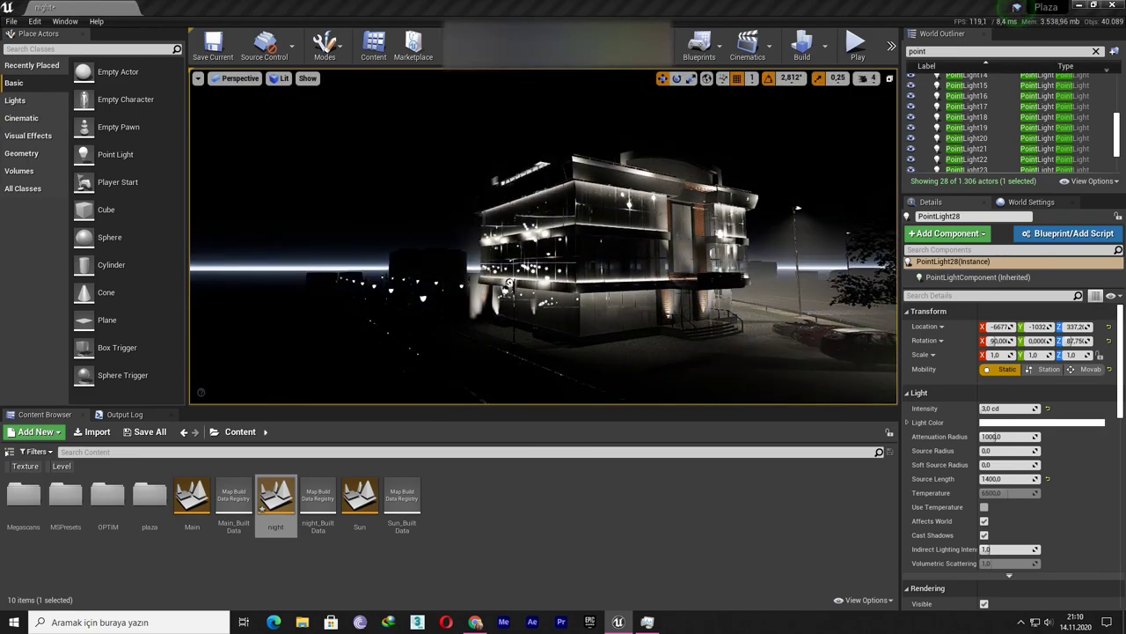
{"action": "mouse_move", "coordinate": [528, 264]}
{"action": "right_mouse_down"}
{"action": "mouse_move", "coordinate": [555, 264]}
{"action": "mouse_move", "coordinate": [599, 237]}
{"action": "mouse_move", "coordinate": [476, 238]}
{"action": "right_mouse_up"}
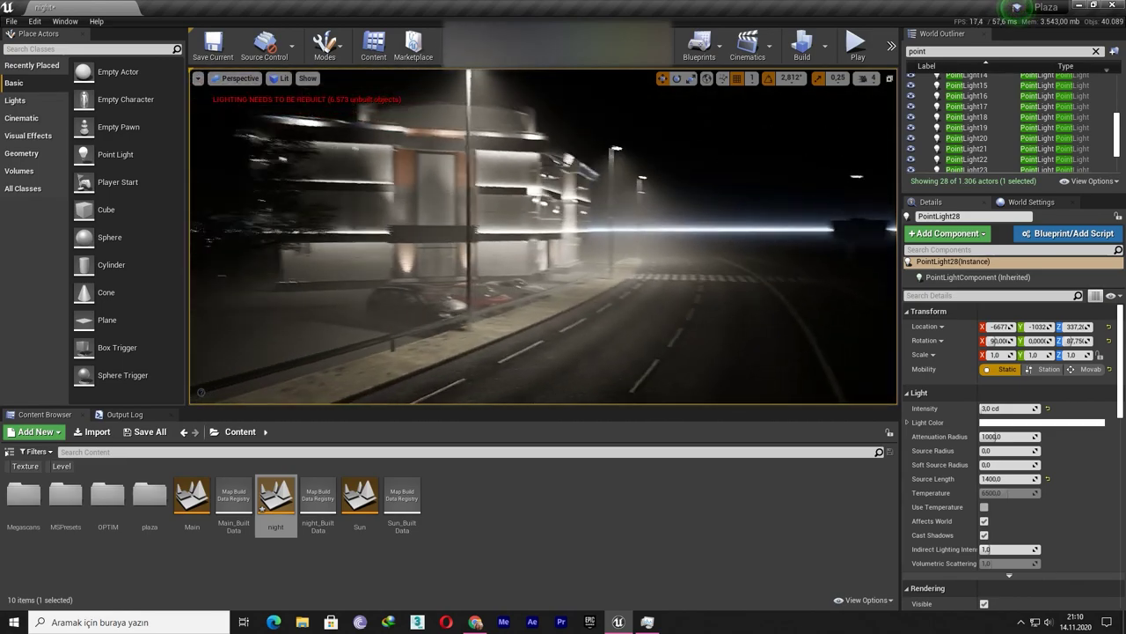
{"action": "right_click_drag", "start_coordinate": [544, 238], "coordinate": [520, 237]}
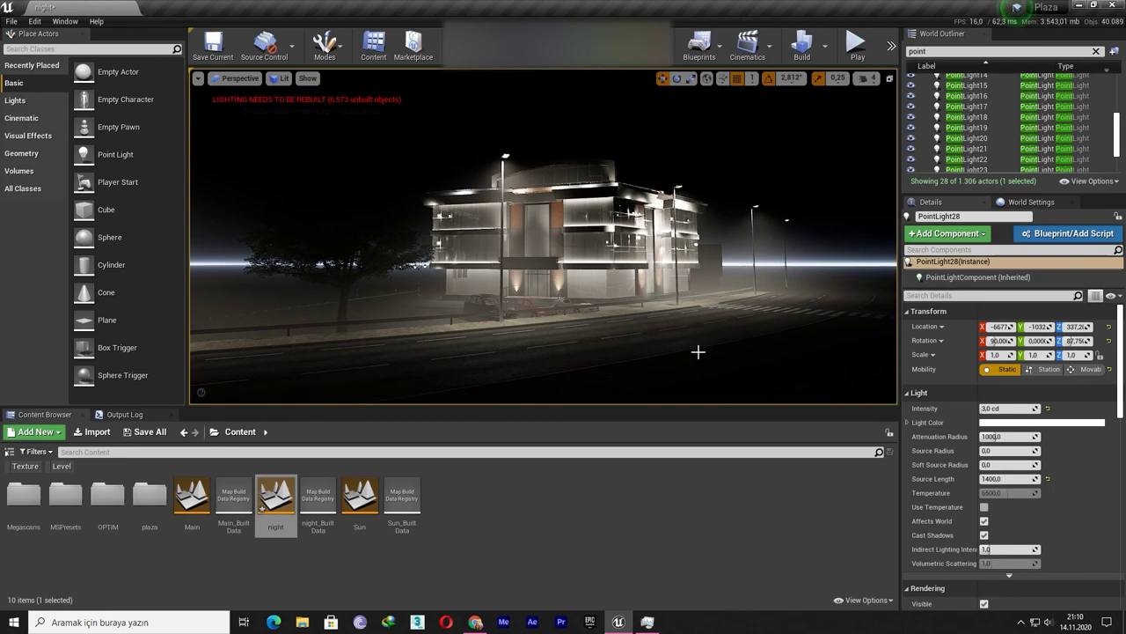
{"action": "left_click", "coordinate": [824, 45]}
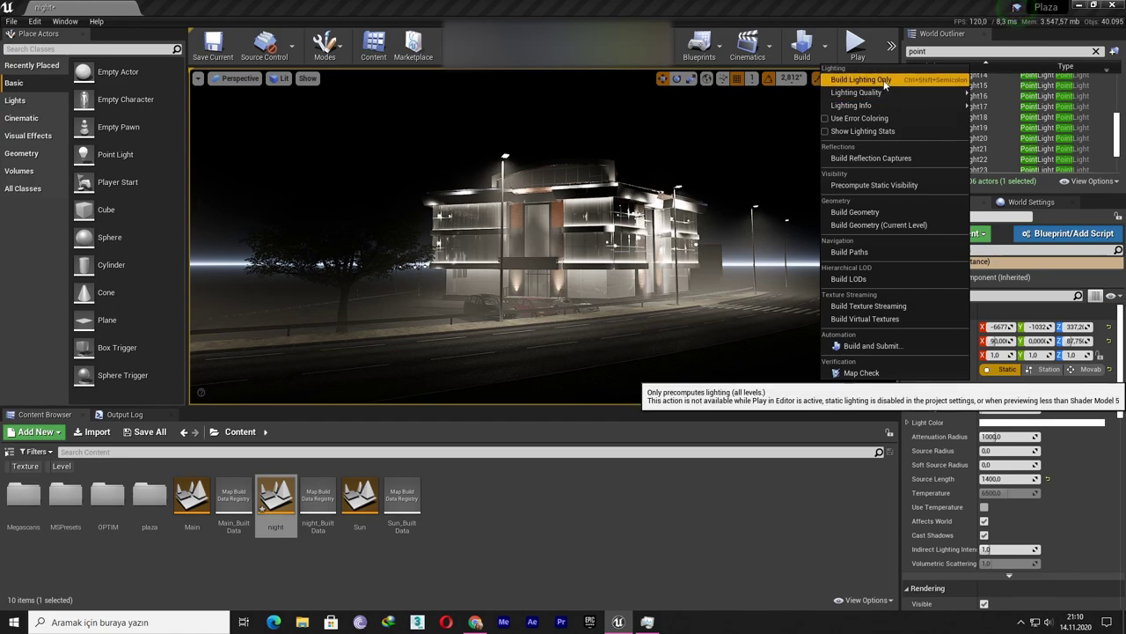
{"action": "left_click", "coordinate": [654, 559]}
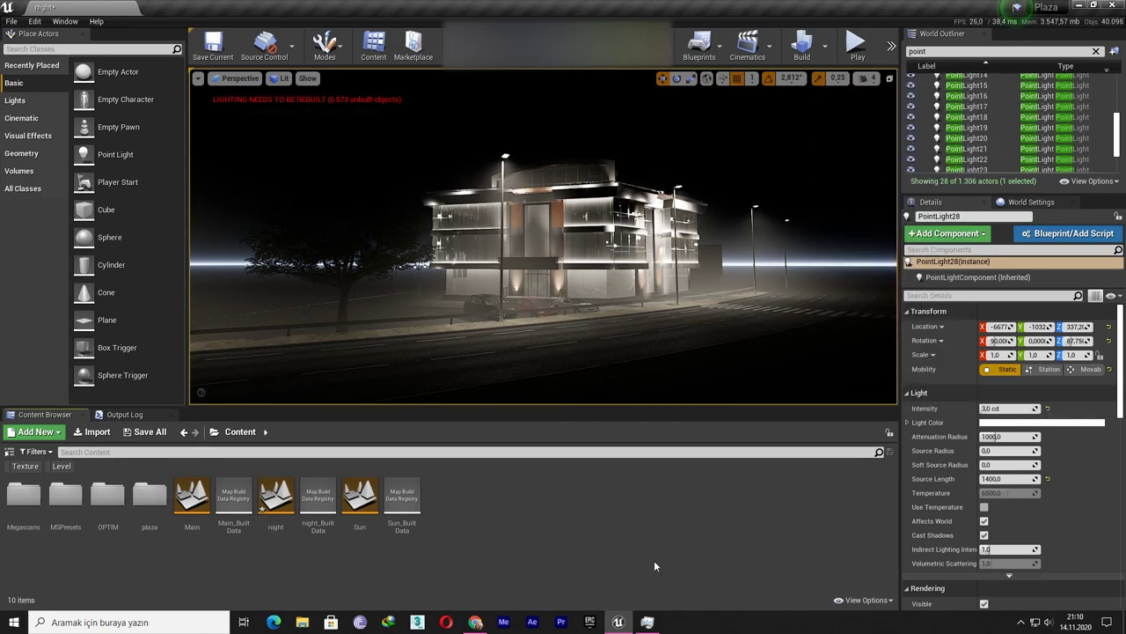